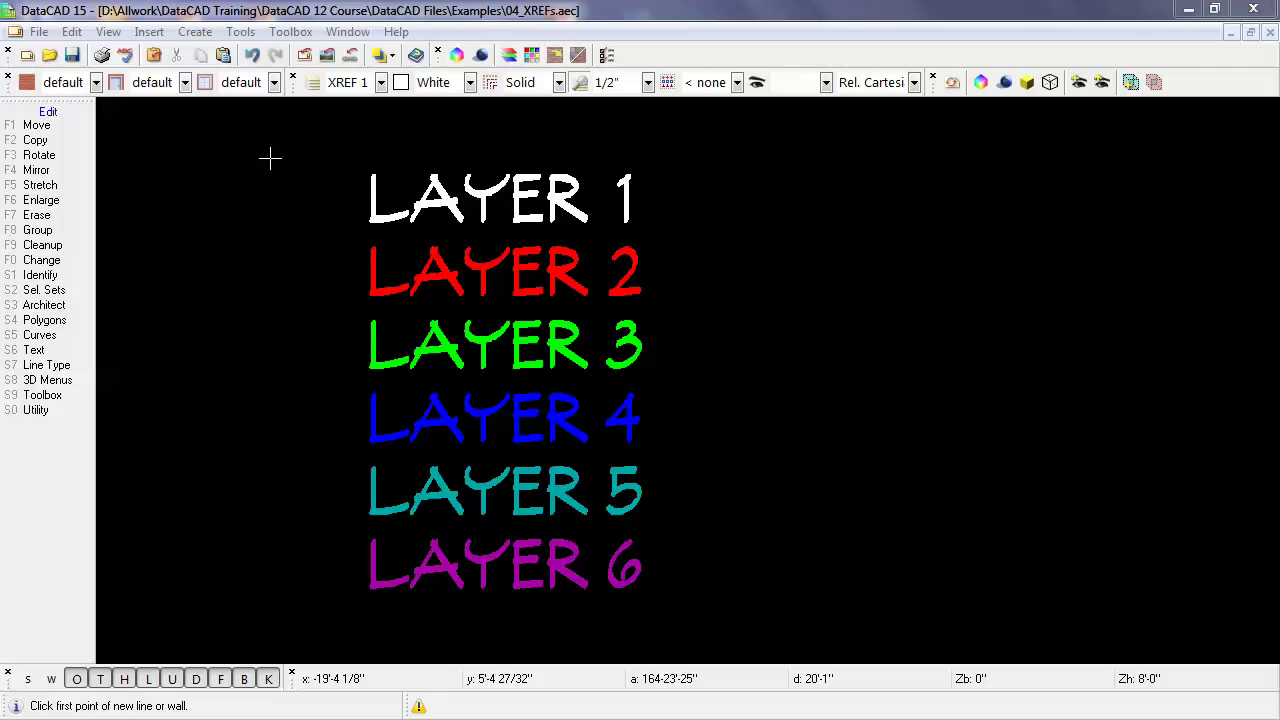
# Insert a Self-XREF copy of the six LAYER texts to the right of the originals
pyautogui.click(160, 36)
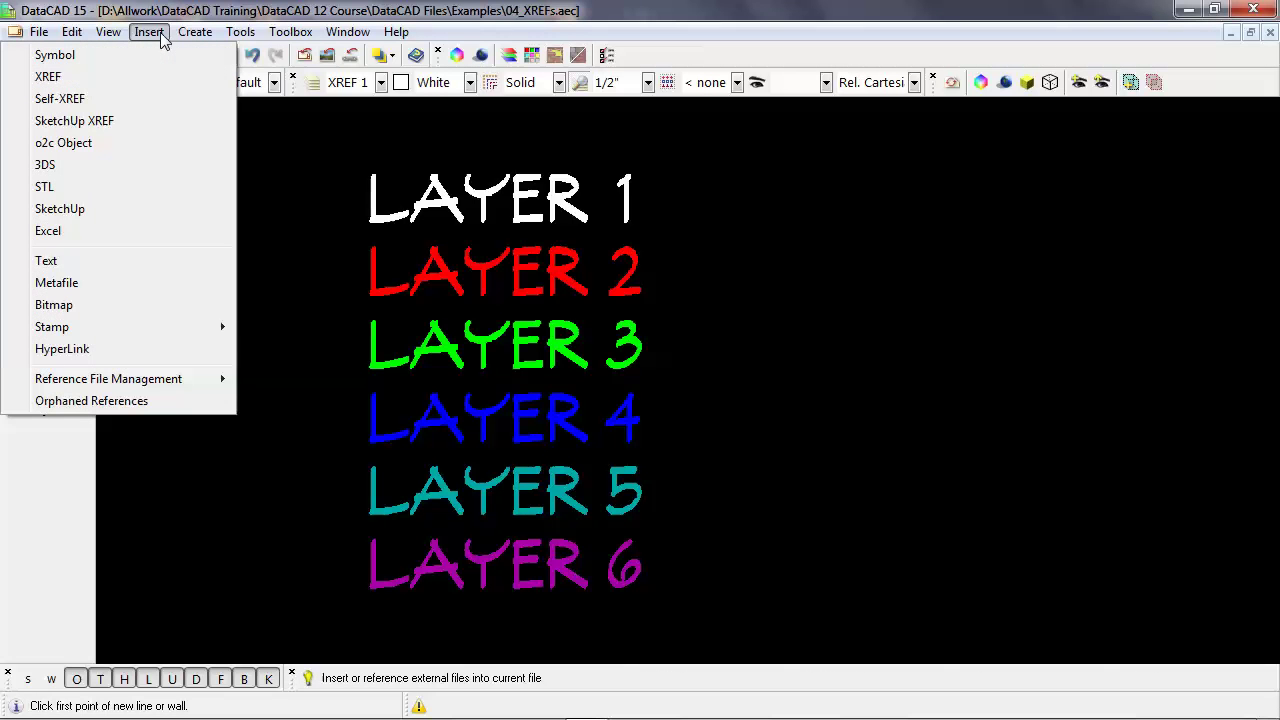
pyautogui.click(158, 105)
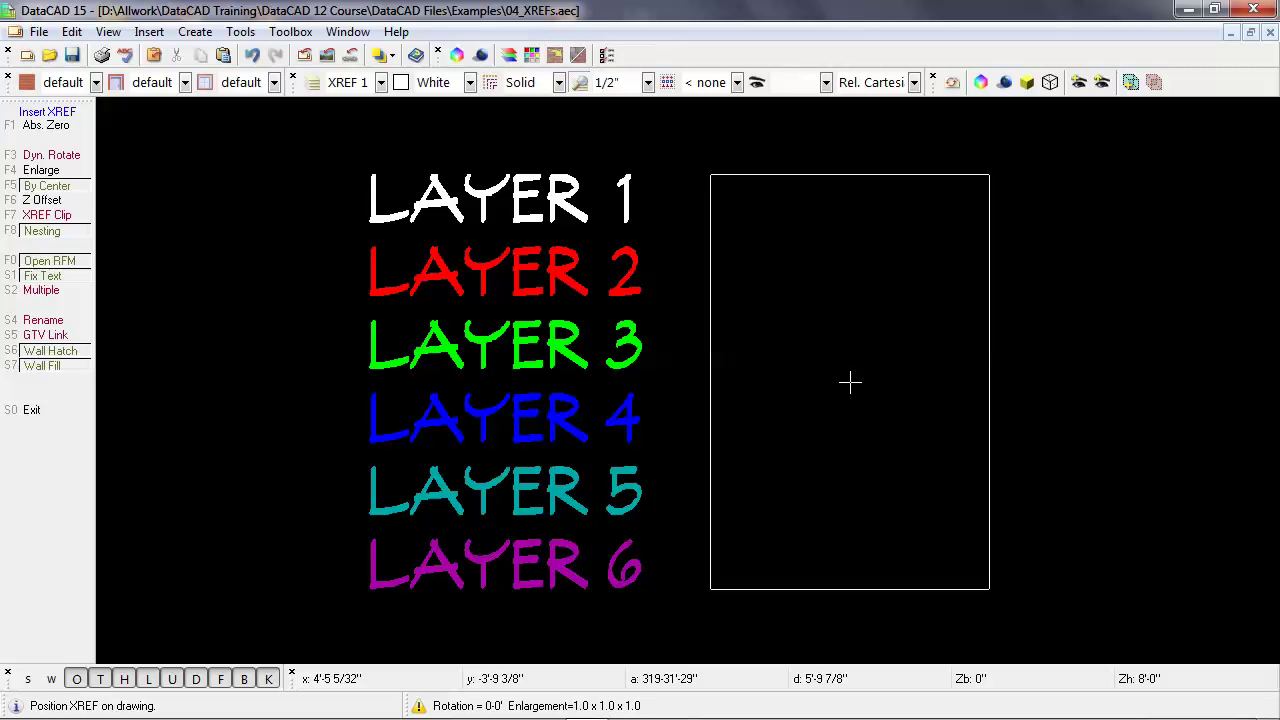
pyautogui.click(850, 382)
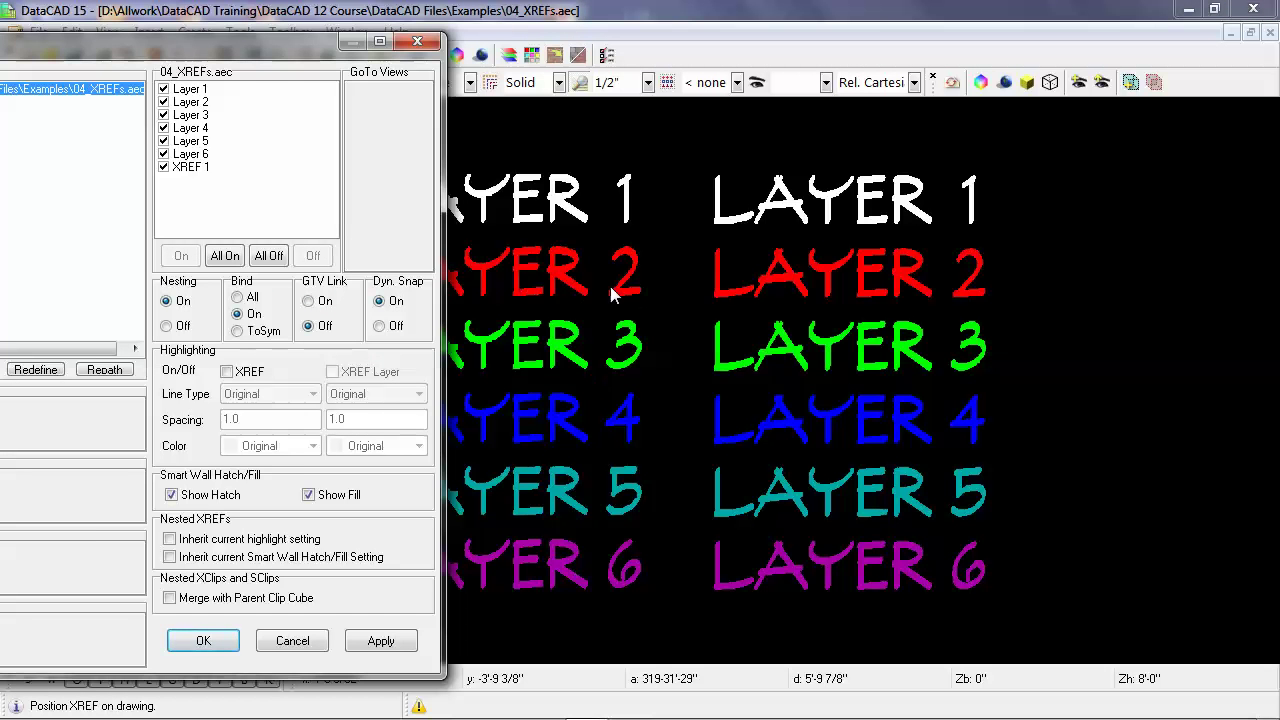
pyautogui.moveTo(261, 51); pyautogui.dragTo(560, 38)
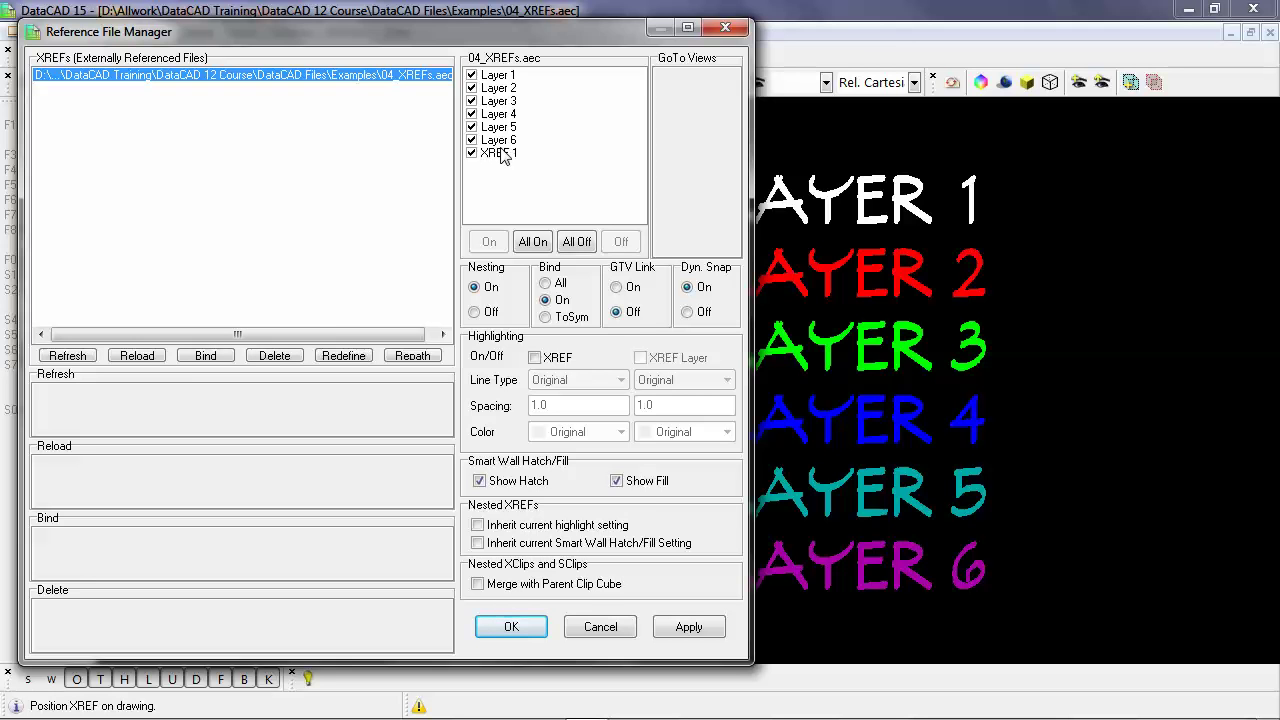
# Set GTV Link to On for the 04_XREFs.aec reference and confirm the settings
pyautogui.click(617, 288)
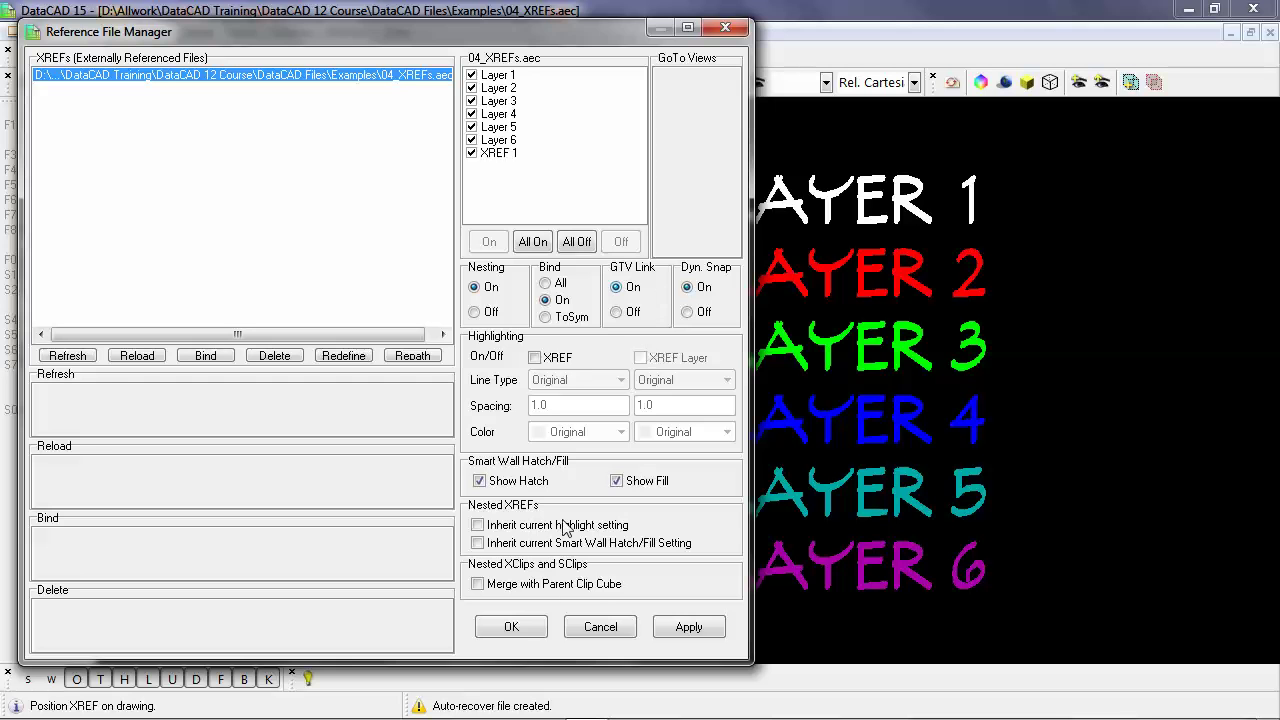
pyautogui.click(510, 626)
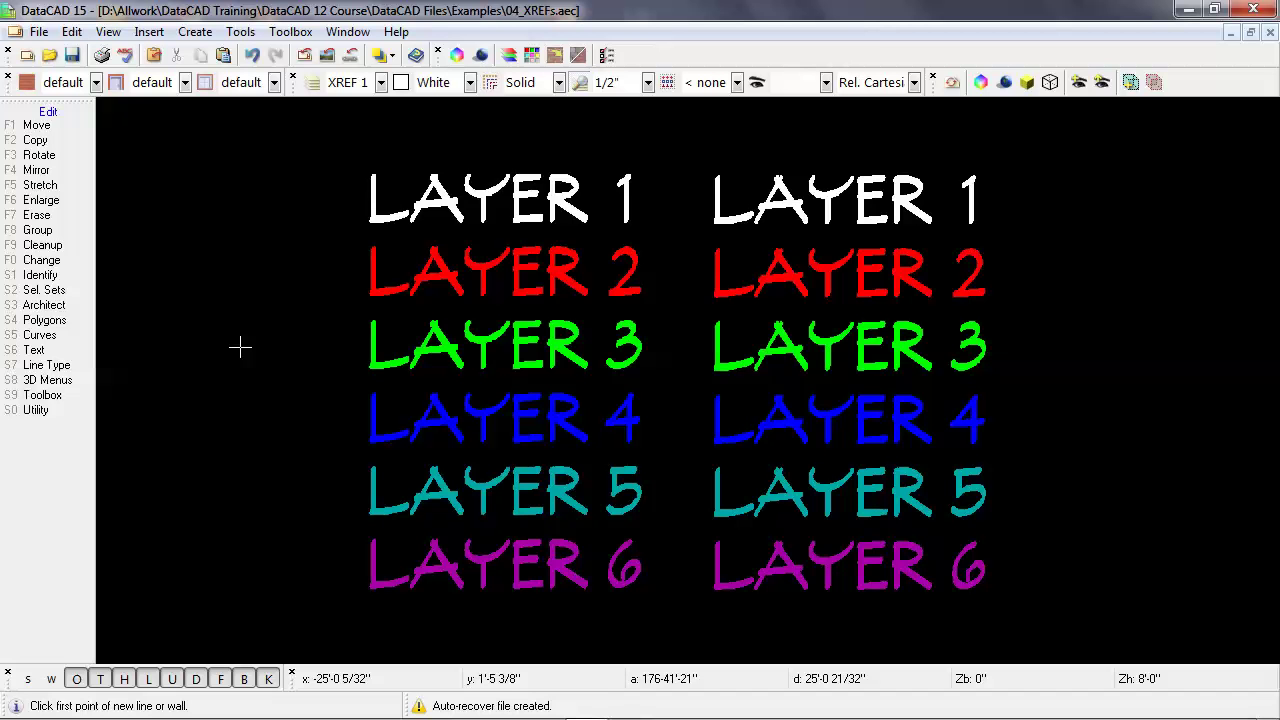
# Save the current all-layers view under the default name View_1
pyautogui.press('/')
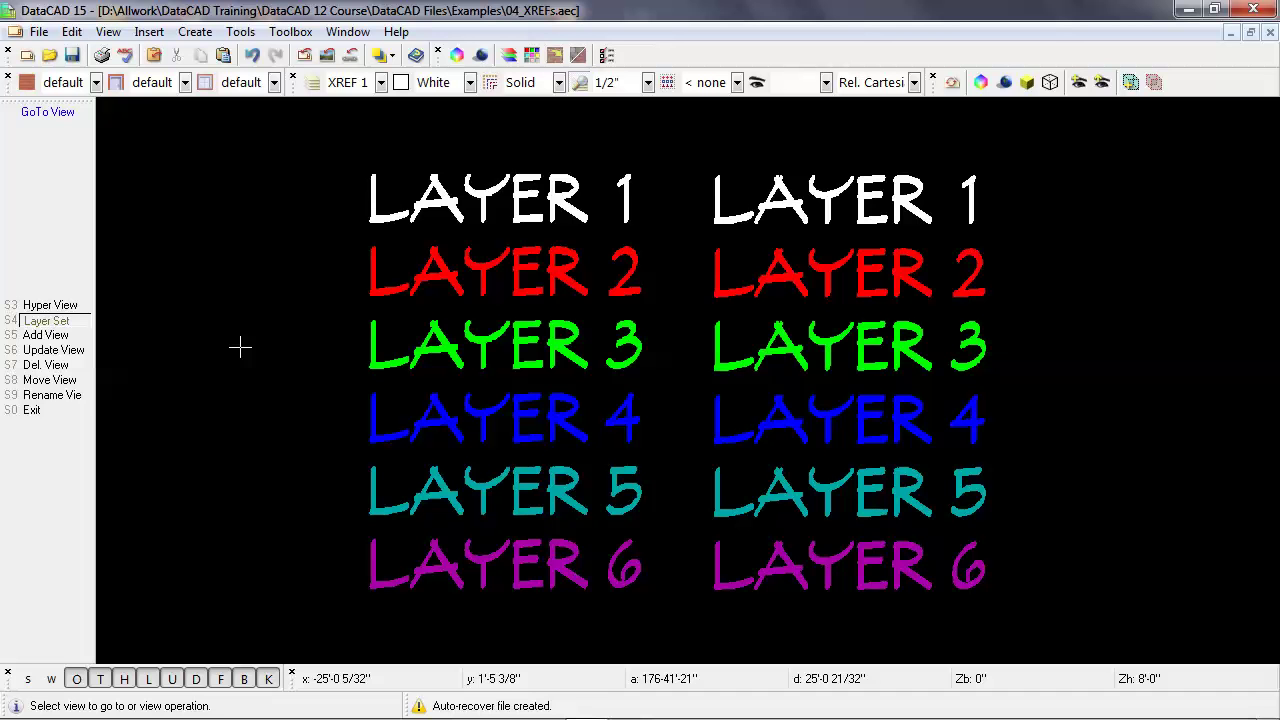
pyautogui.click(72, 338)
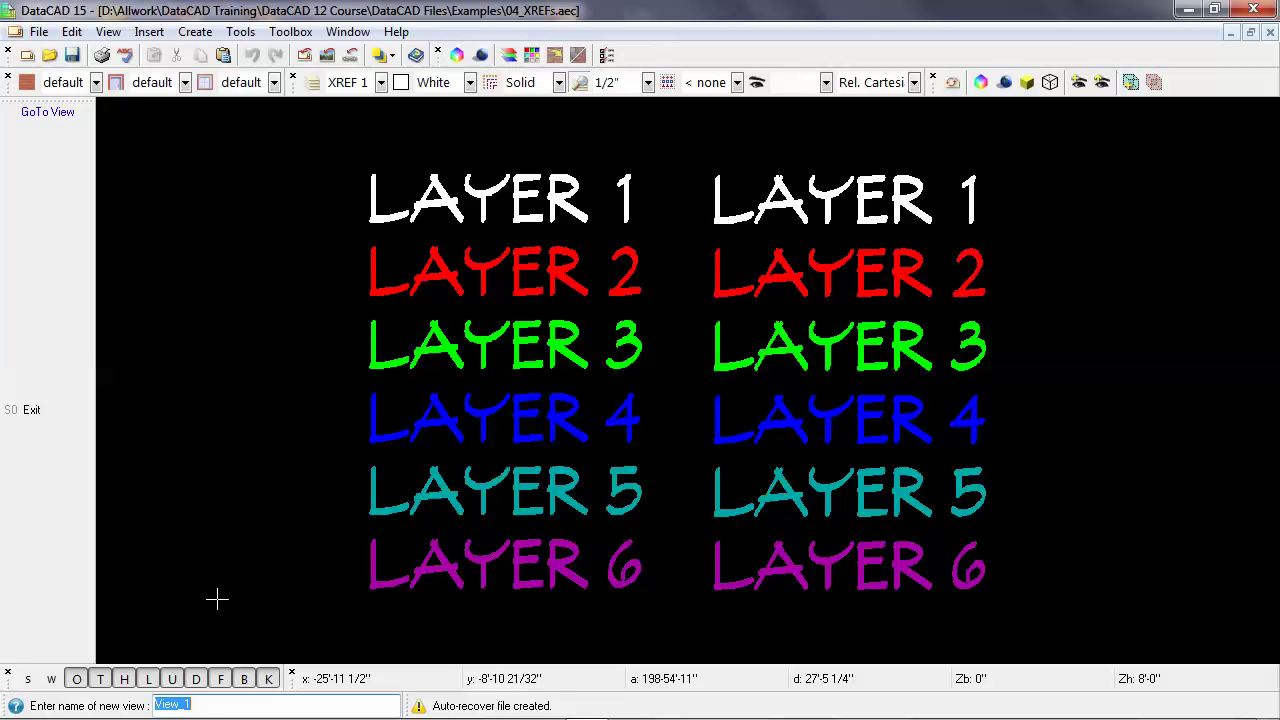
pyautogui.press('Return')
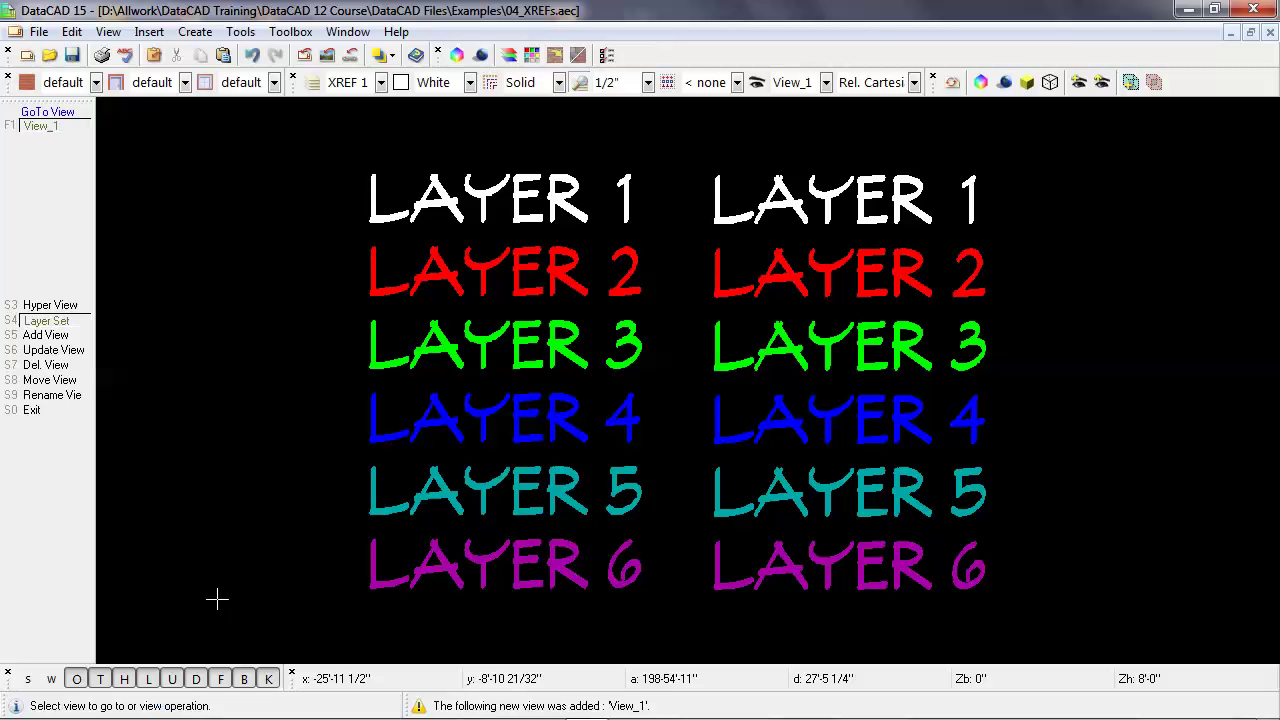
pyautogui.click(72, 134)
pyautogui.press('Escape')
pyautogui.press('space')
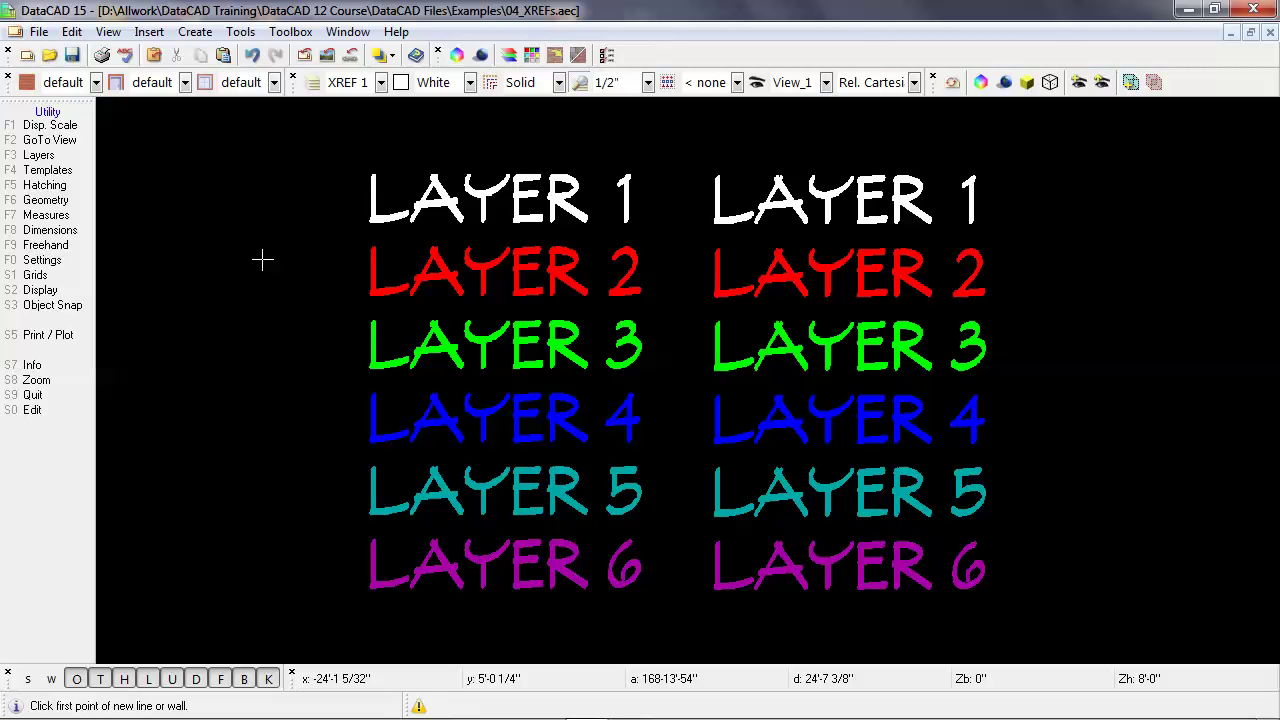
# Turn off native Layers 1, 3, 5 and 6, leaving Layers 2 and 4 visible
pyautogui.press('F3')
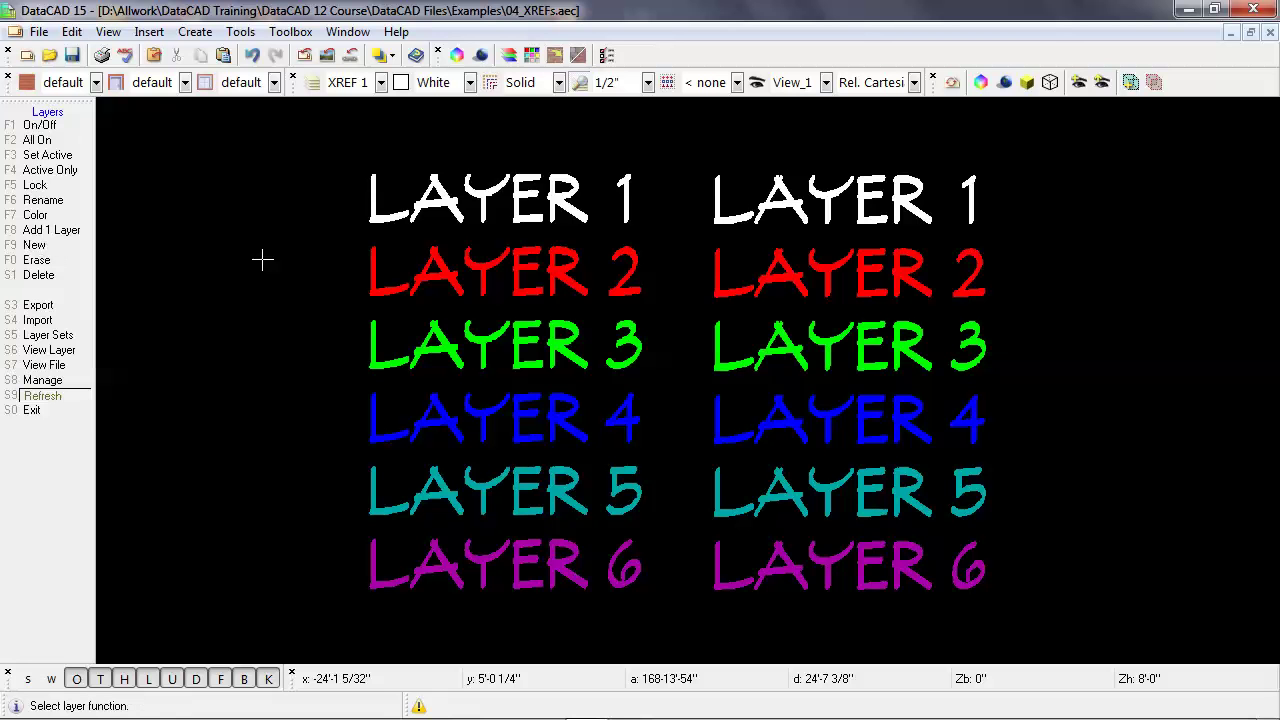
pyautogui.click(45, 125)
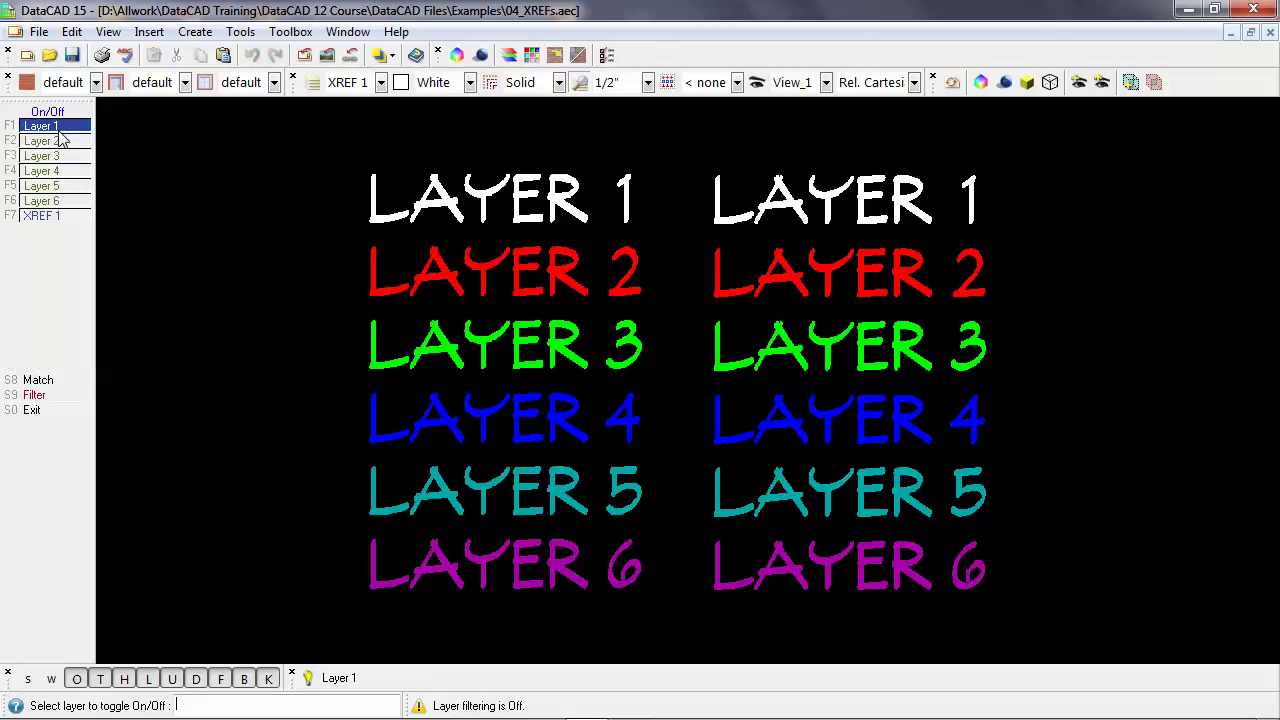
pyautogui.click(72, 126)
pyautogui.click(80, 155)
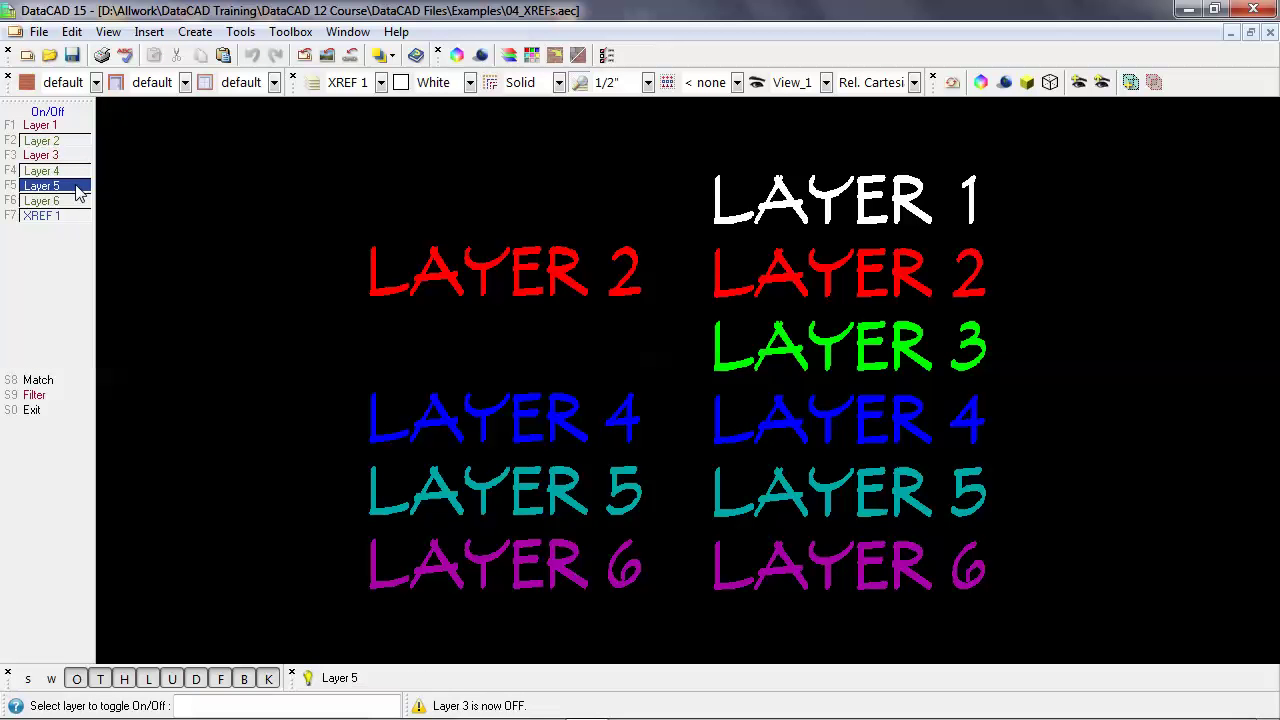
pyautogui.click(80, 185)
pyautogui.click(80, 200)
pyautogui.rightClick(257, 286)
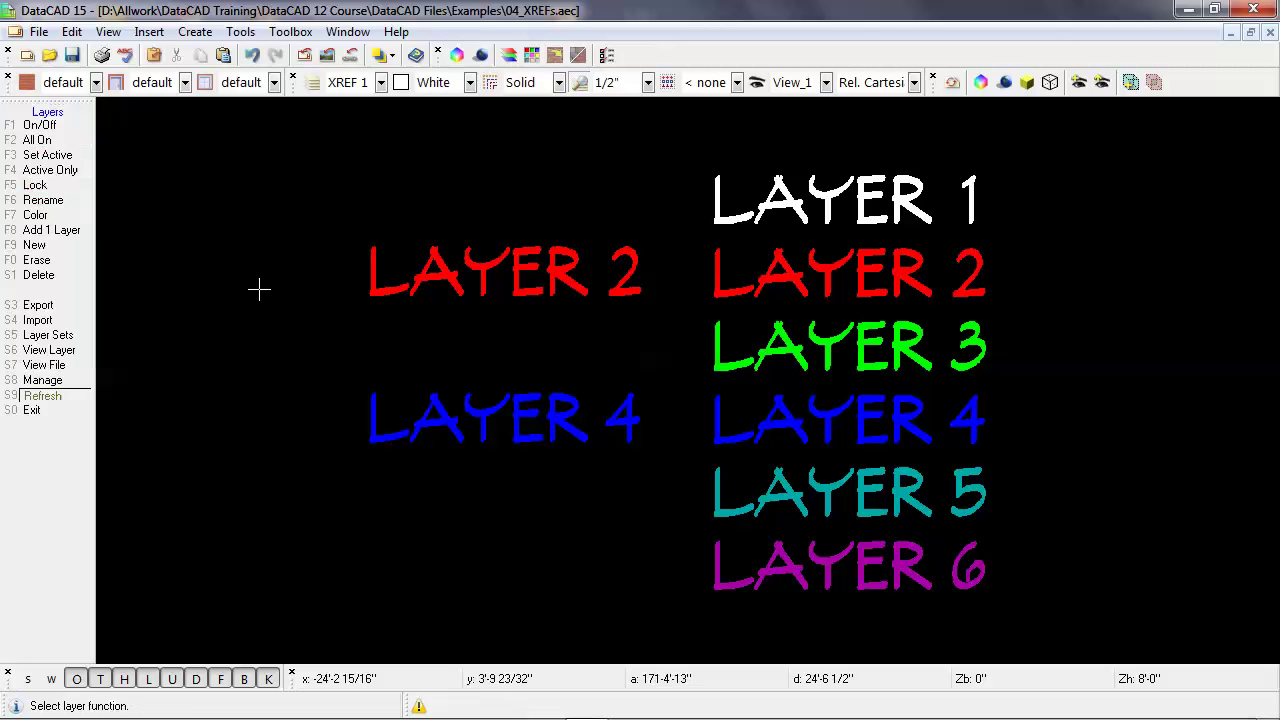
pyautogui.rightClick(280, 400)
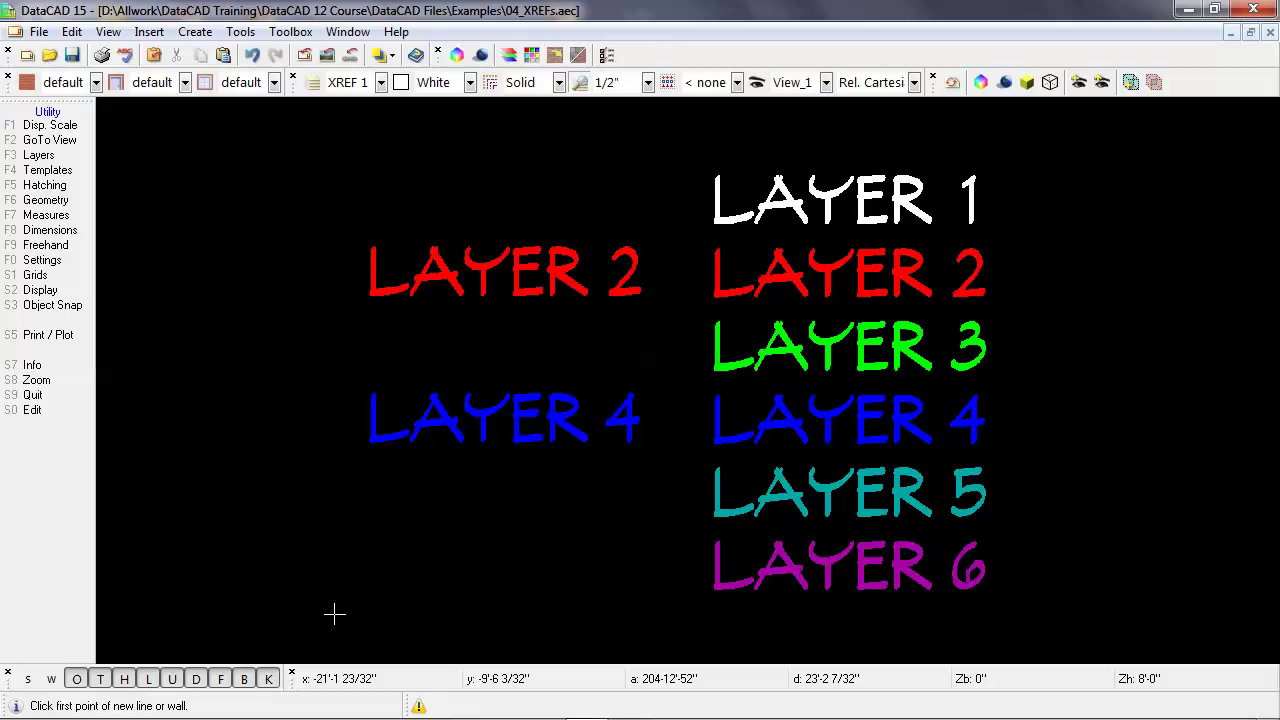
# Window-zoom into the green LAYER 3 lettering
pyautogui.hotkey('shift', 'F8')
pyautogui.click(814, 340)
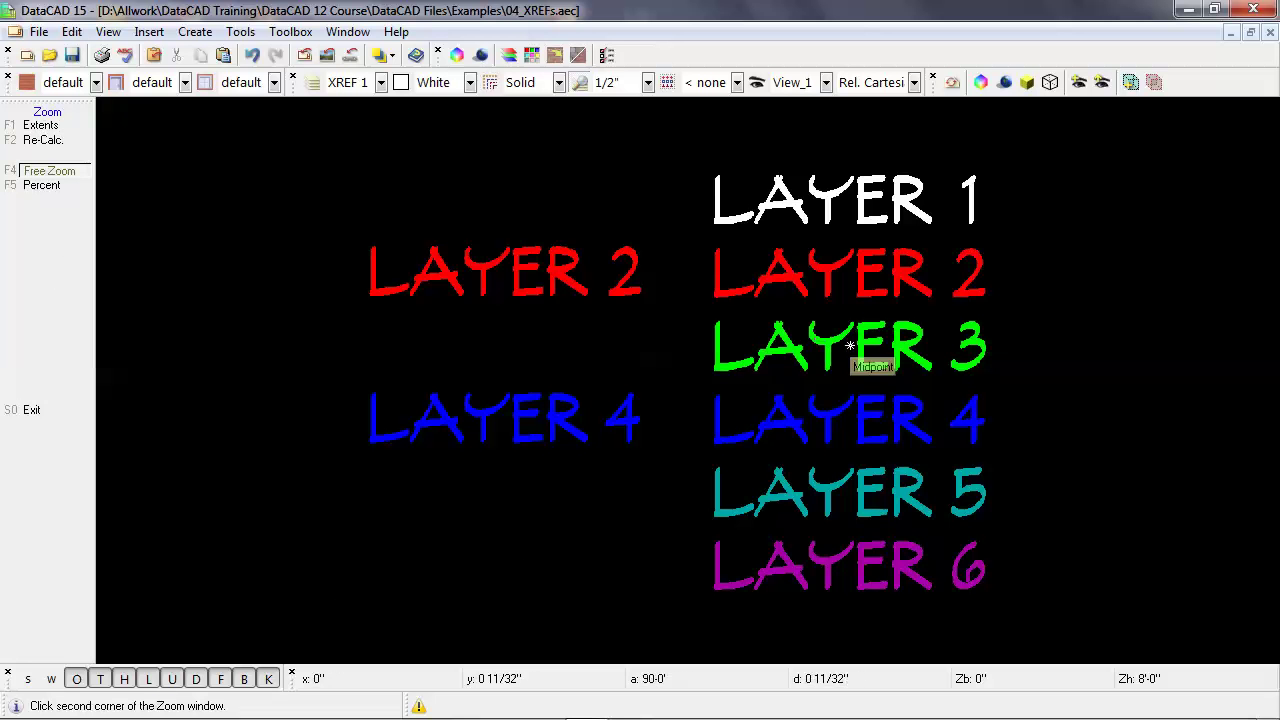
pyautogui.click(897, 381)
pyautogui.rightClick(643, 346)
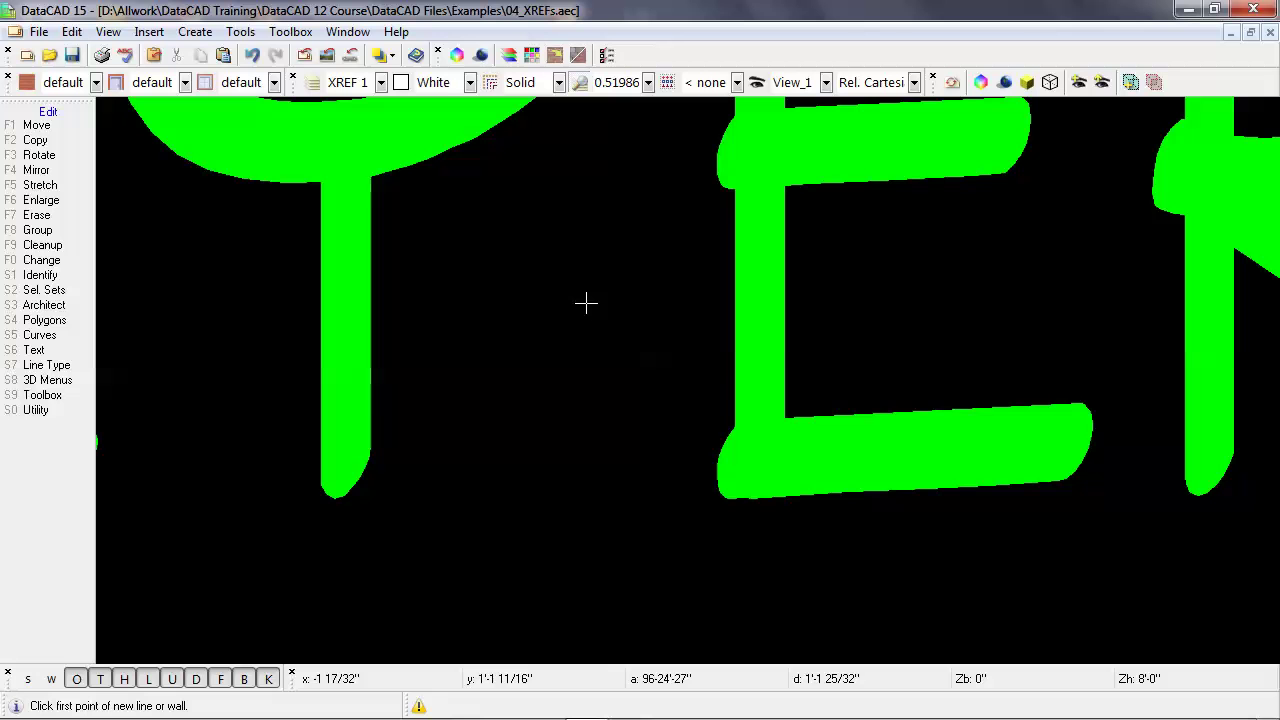
# Recall the saved View_1 to restore the full drawing with all layers
pyautogui.press('/')
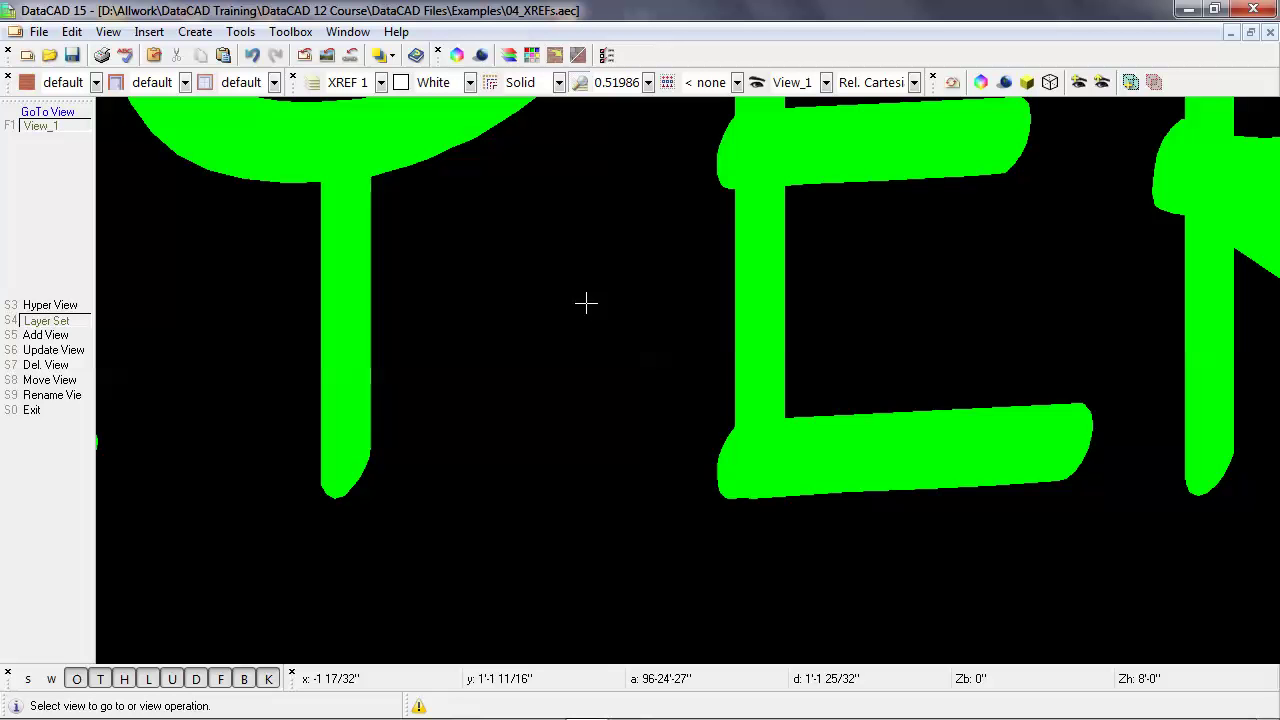
pyautogui.click(57, 132)
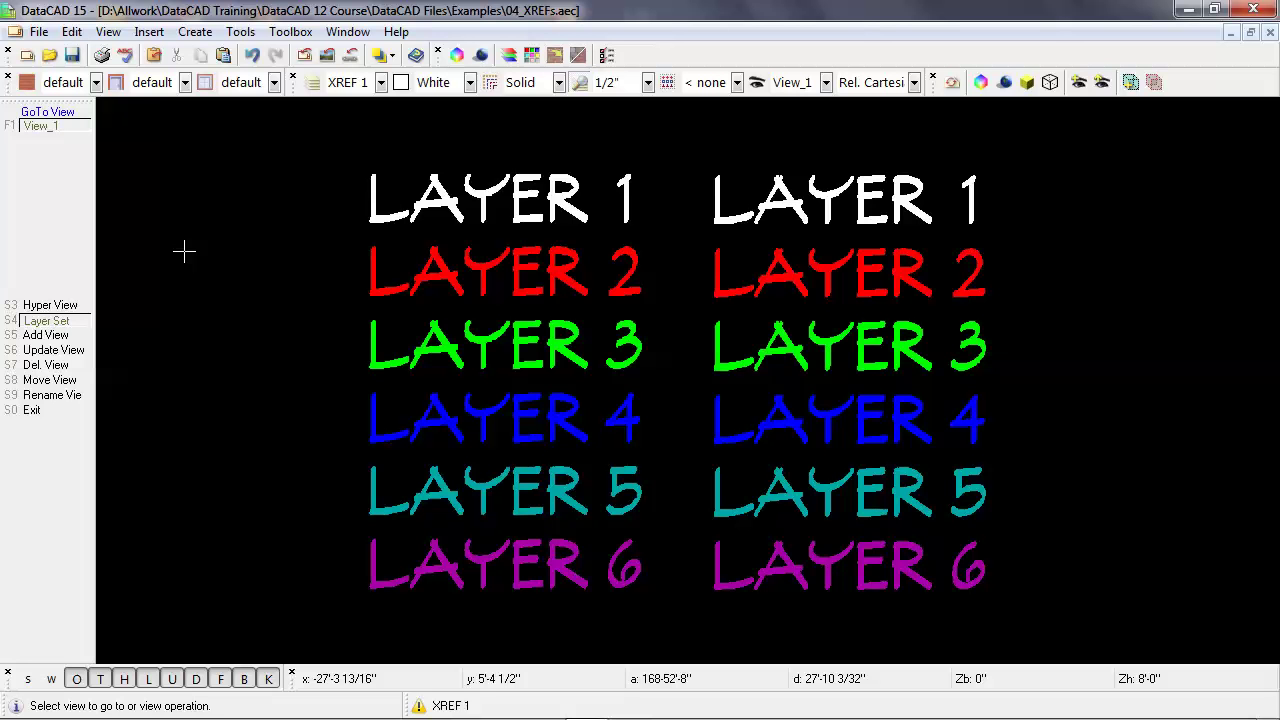
pyautogui.rightClick(279, 271)
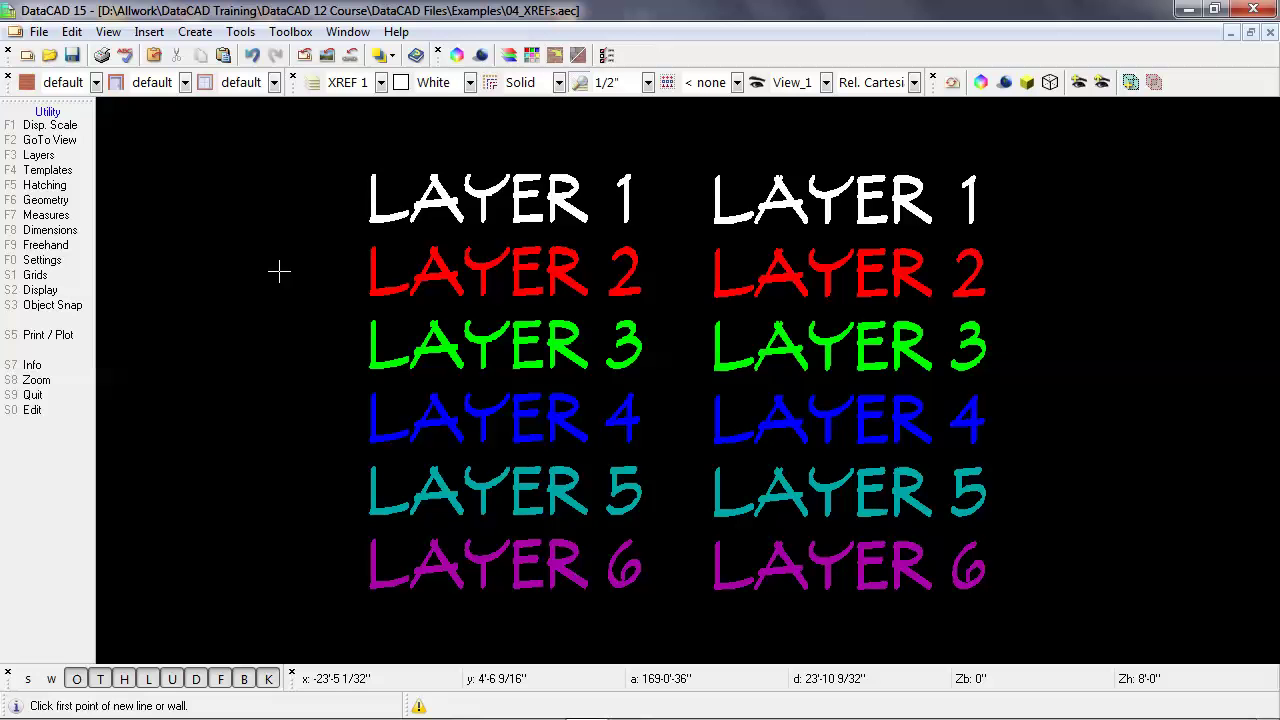
# Turn off native Layers 2, 4 and 6, leaving LAYER 1, 3 and 5 visible
pyautogui.press('F3')
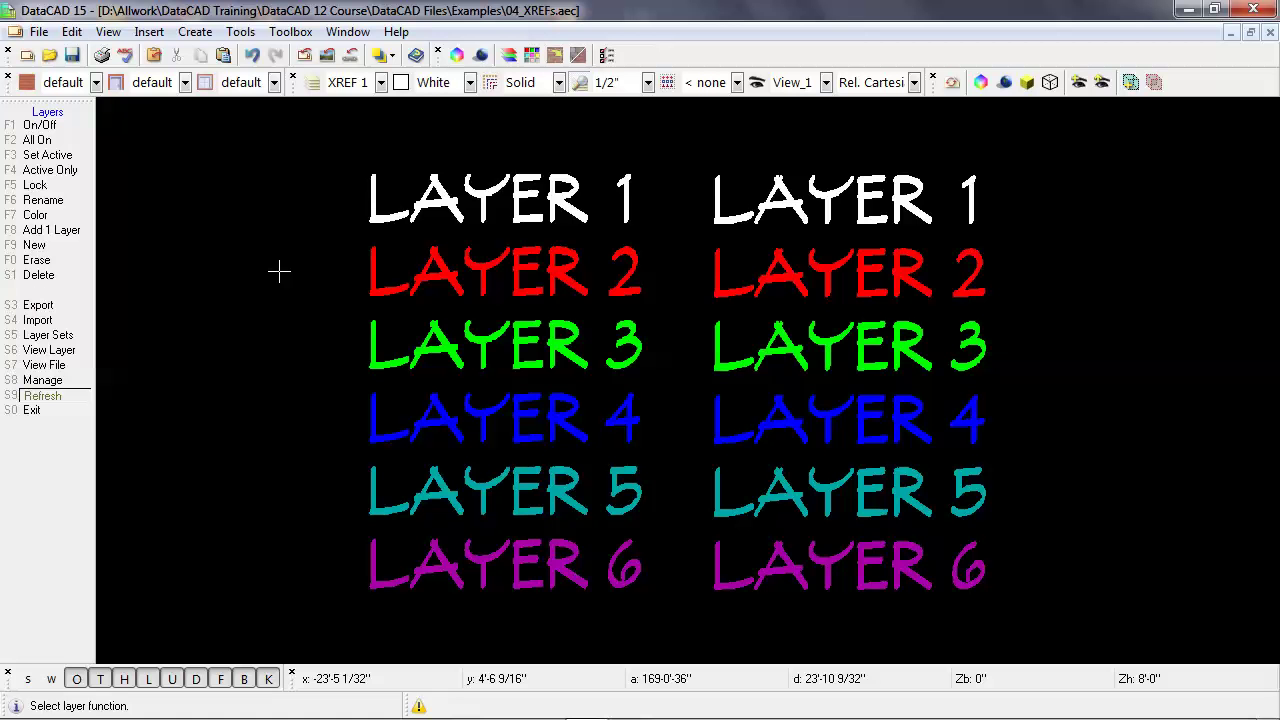
pyautogui.click(60, 126)
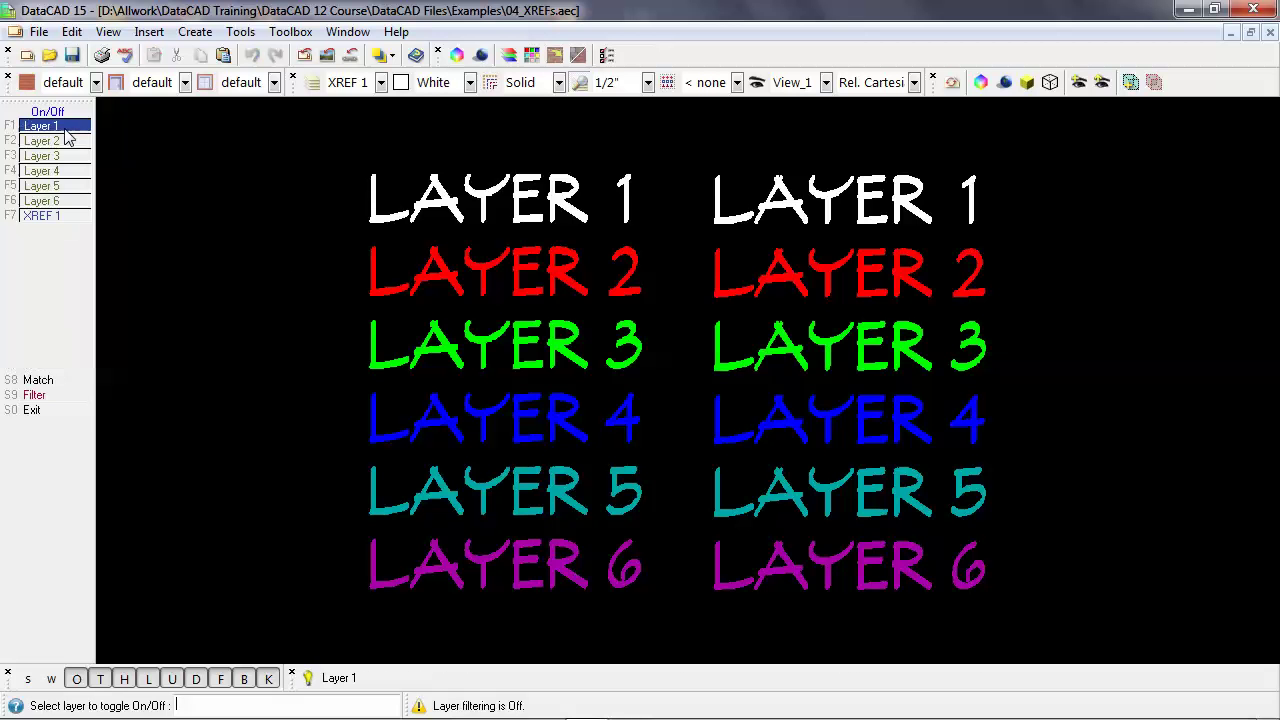
pyautogui.click(55, 140)
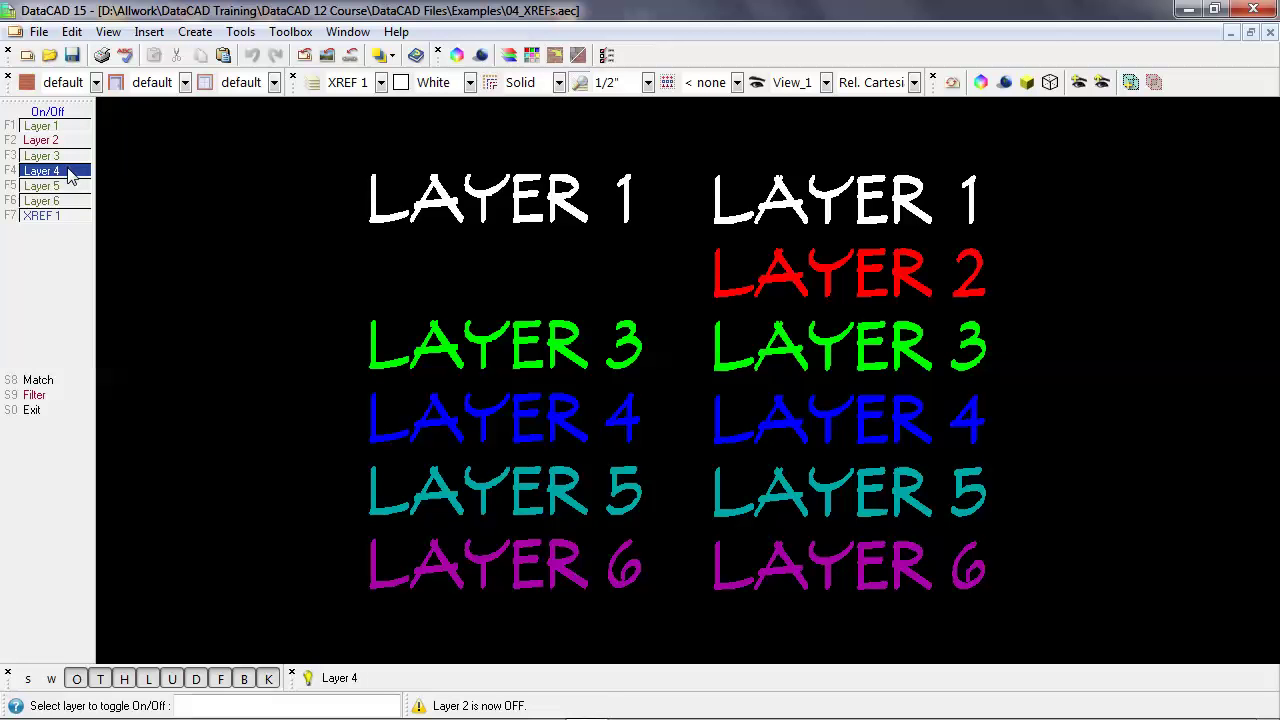
pyautogui.click(70, 176)
pyautogui.click(68, 201)
pyautogui.rightClick(280, 266)
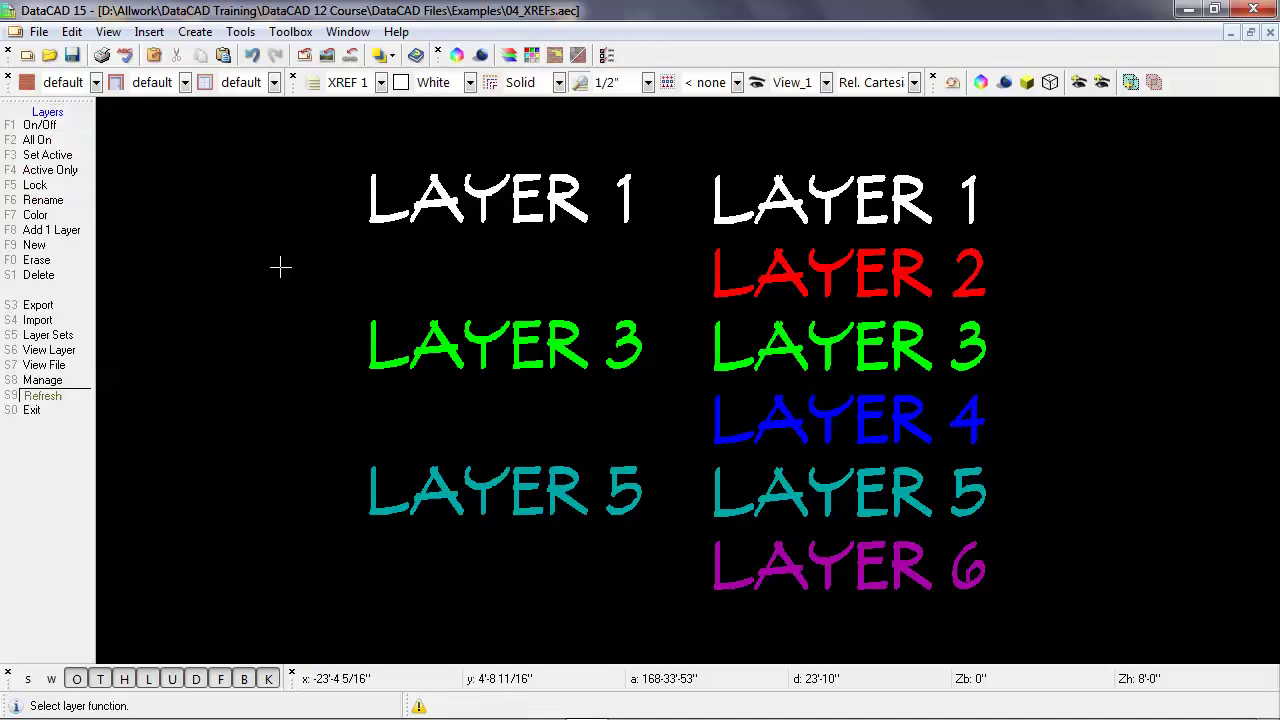
pyautogui.rightClick(280, 266)
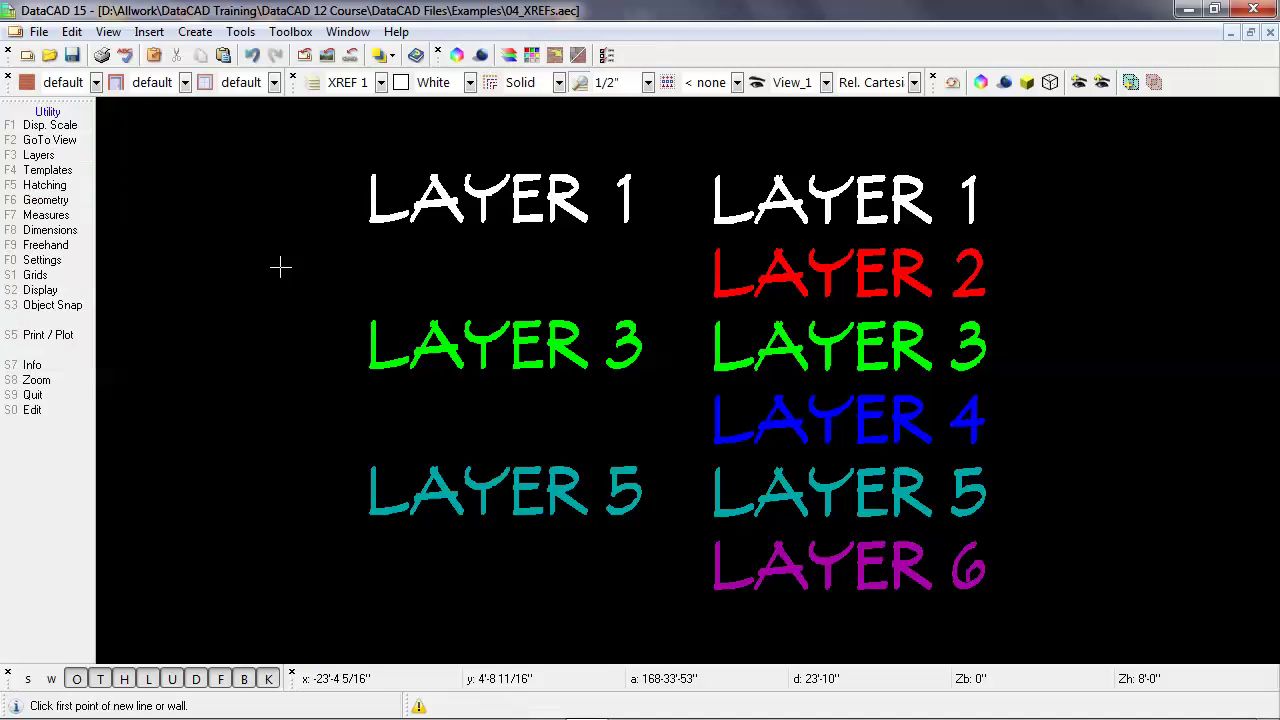
# Uncheck XREF Layers 1, 3 and 5 in the Reference File Manager and apply
pyautogui.doubleClick(709, 297)
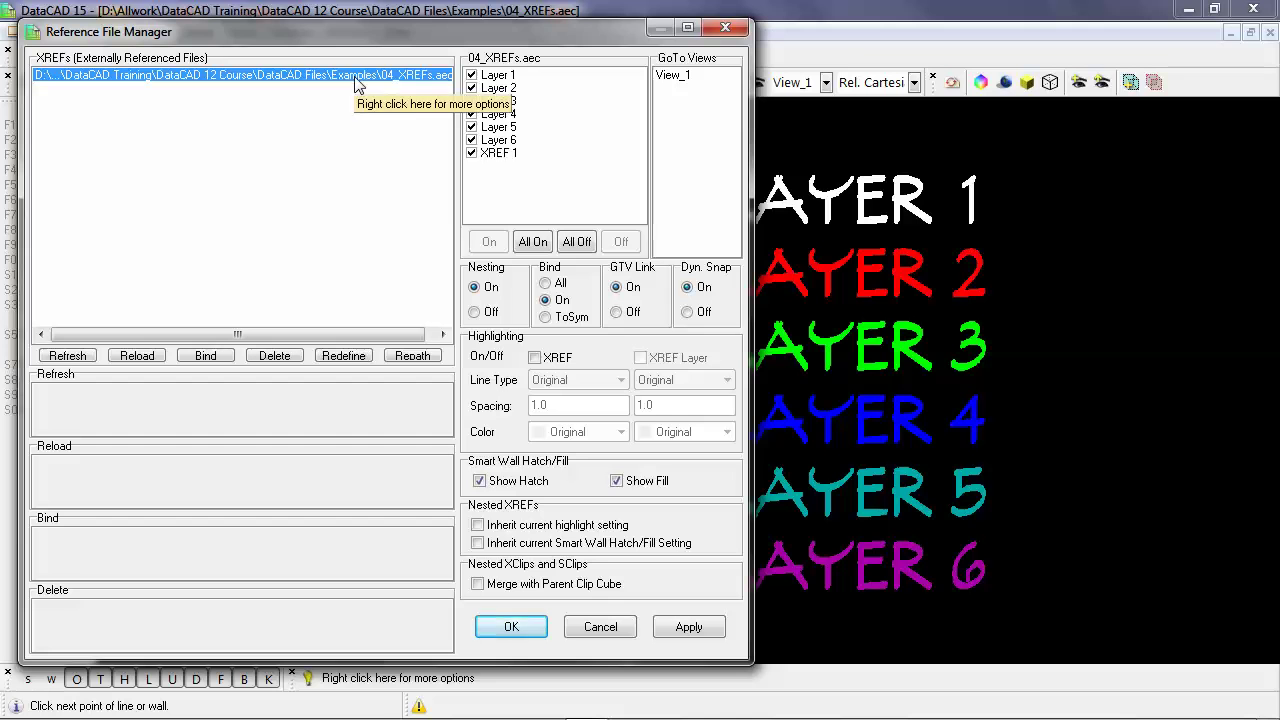
pyautogui.click(472, 75)
pyautogui.click(472, 101)
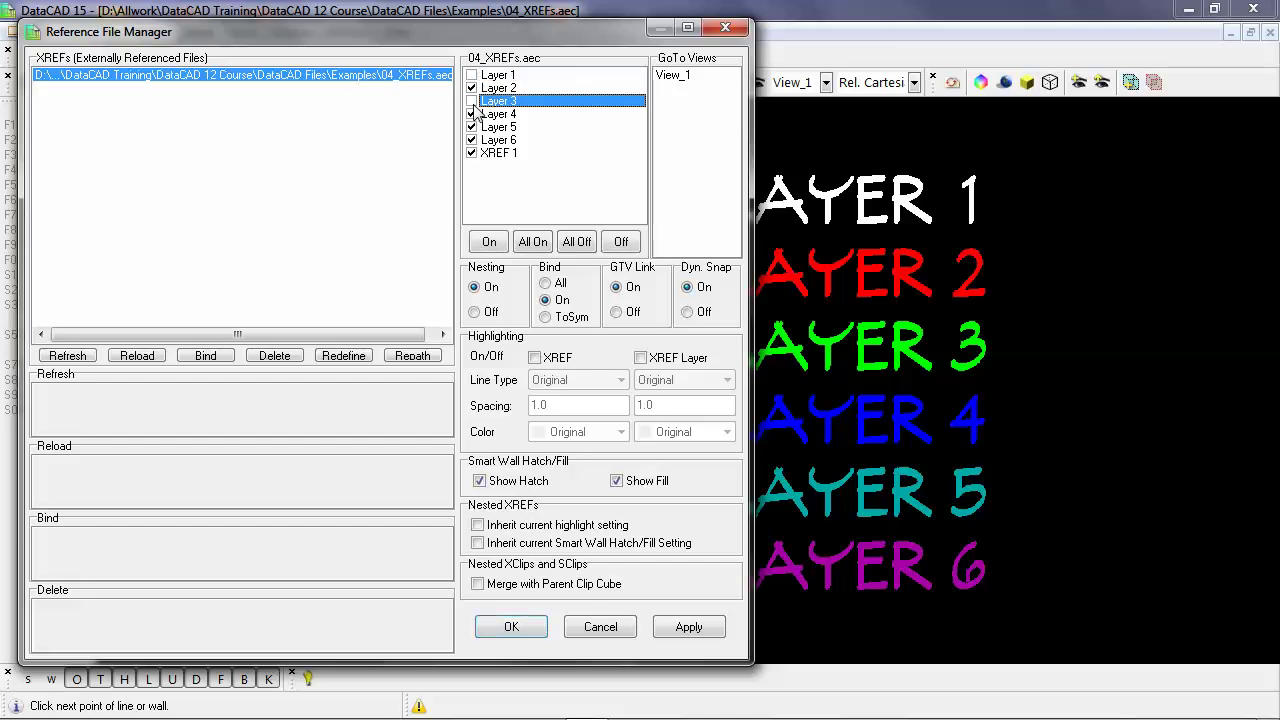
pyautogui.click(472, 127)
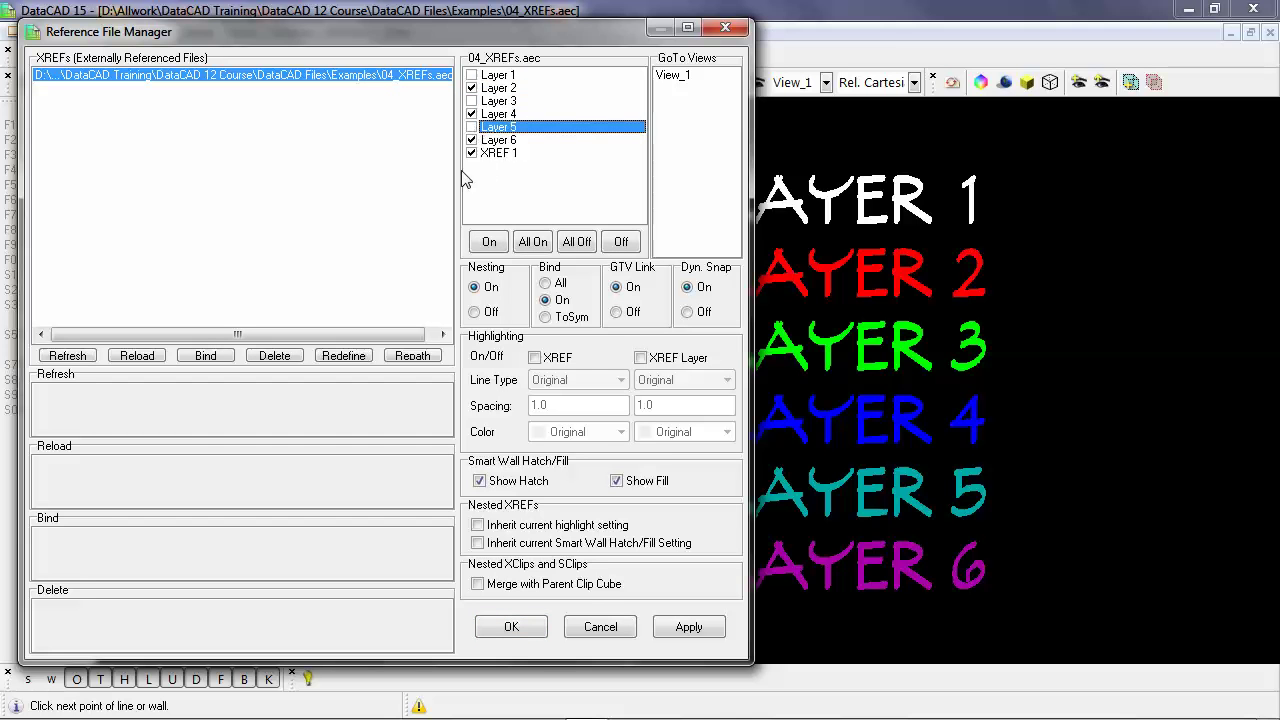
pyautogui.click(511, 628)
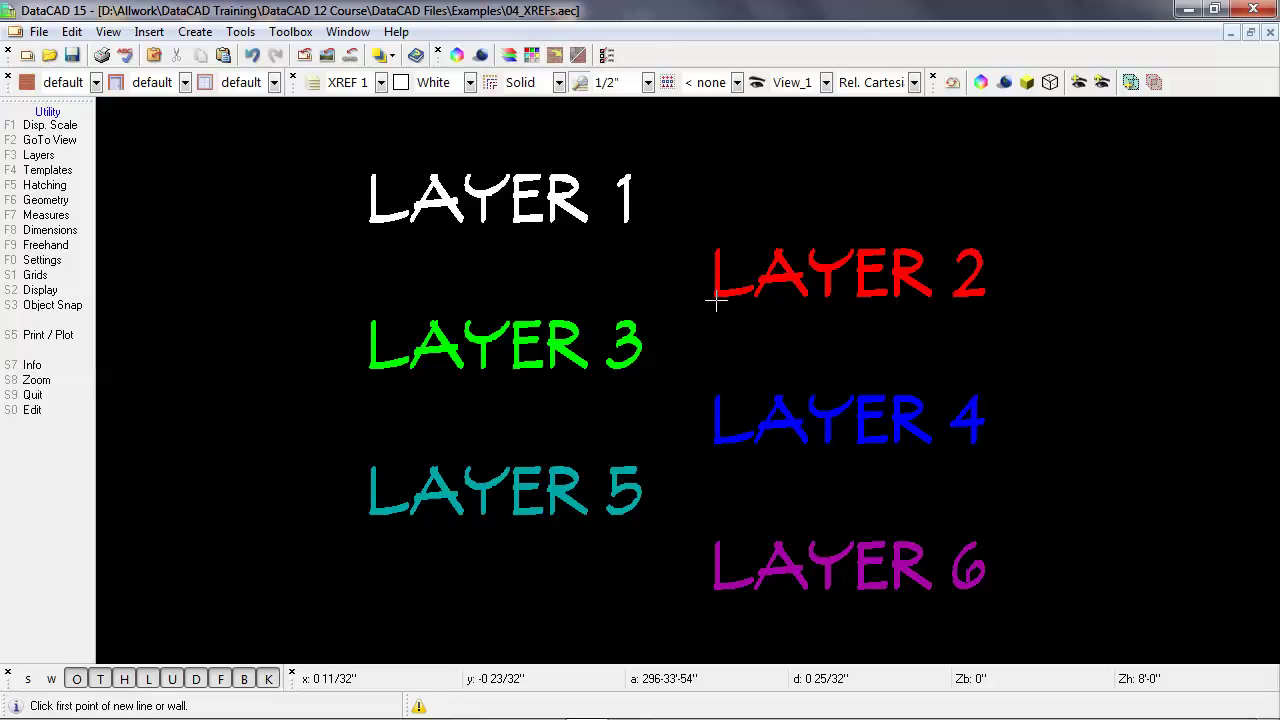
pyautogui.moveTo(712, 298)
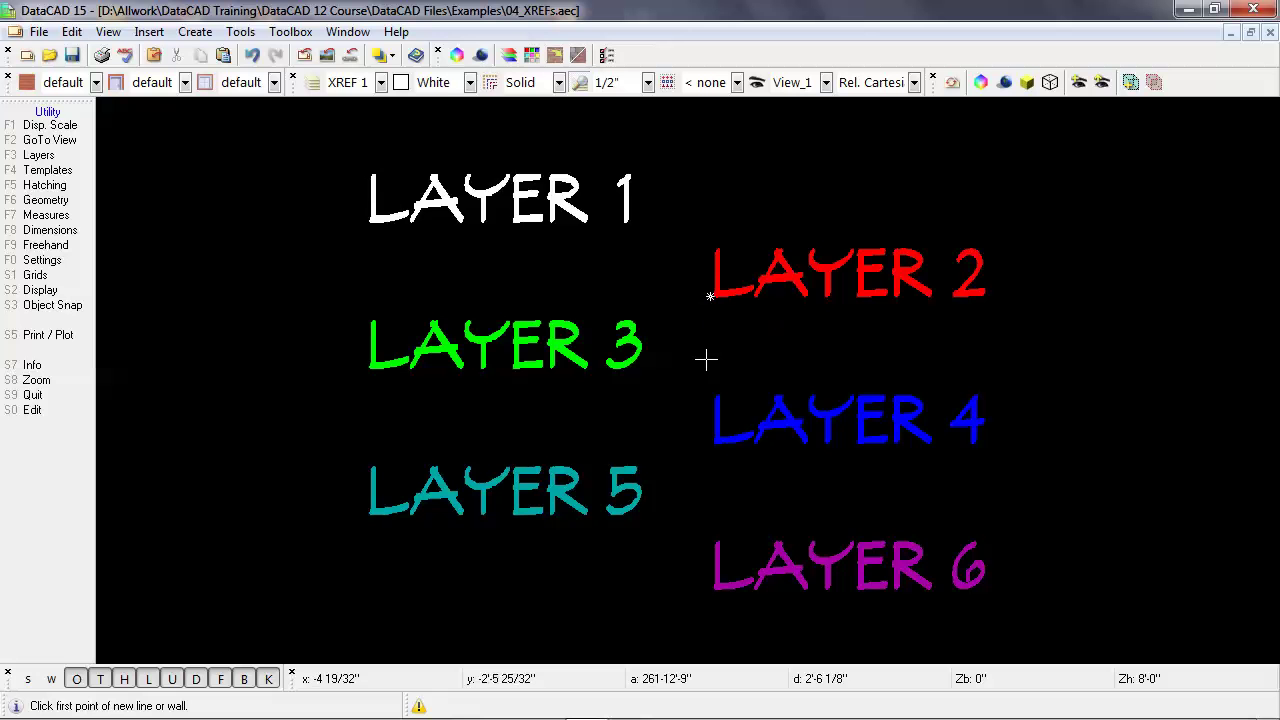
# Save the current layer state as a new view with the default name View_2
pyautogui.hotkey('shift', 'F10')
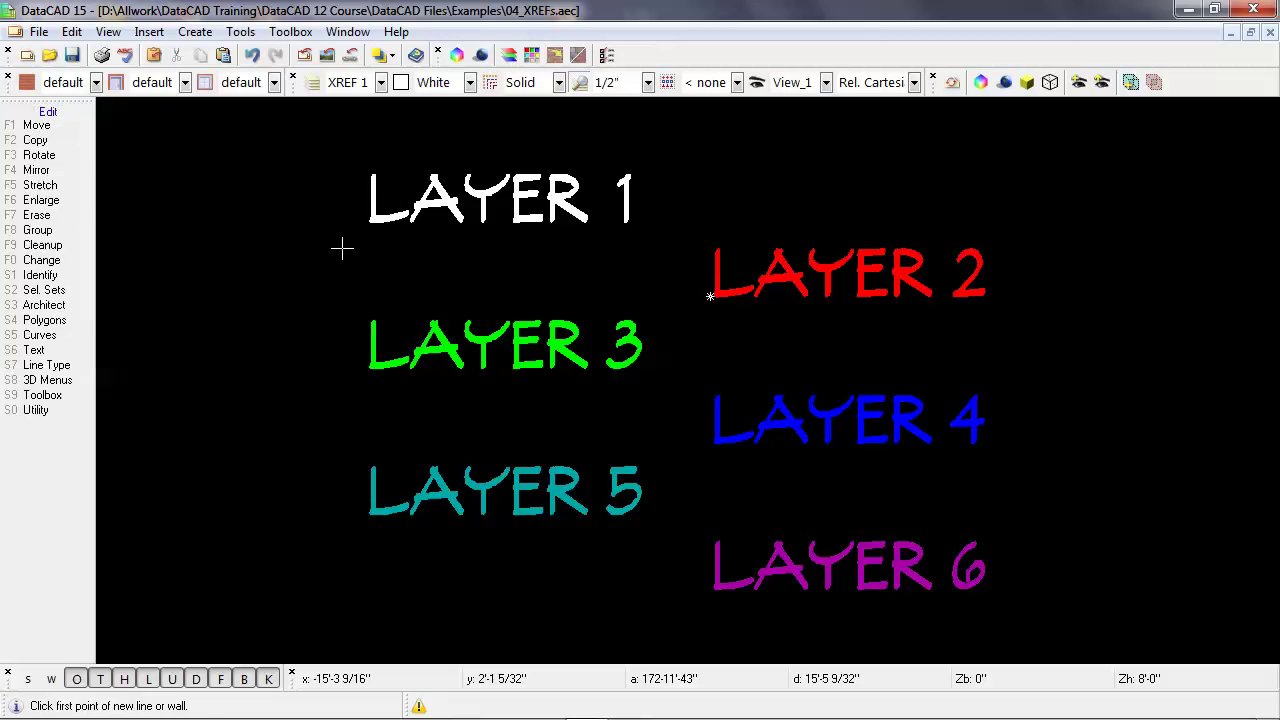
pyautogui.press('/')
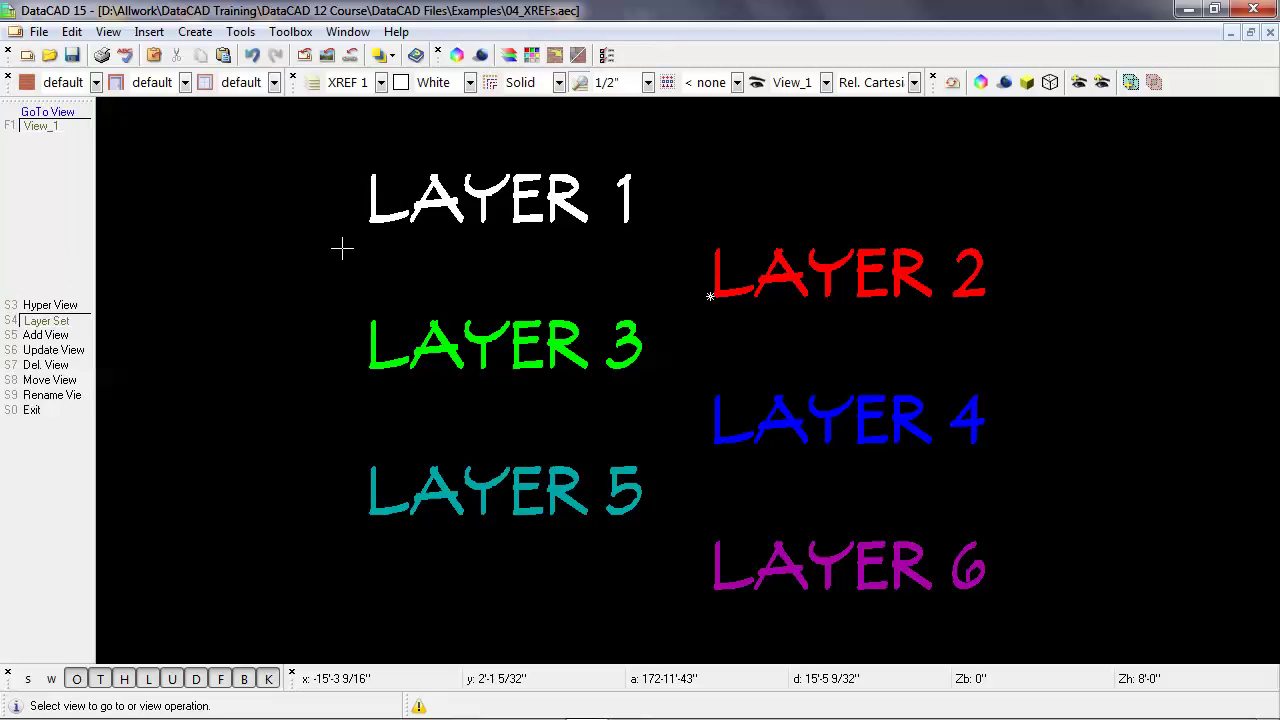
pyautogui.click(72, 336)
pyautogui.press('Return')
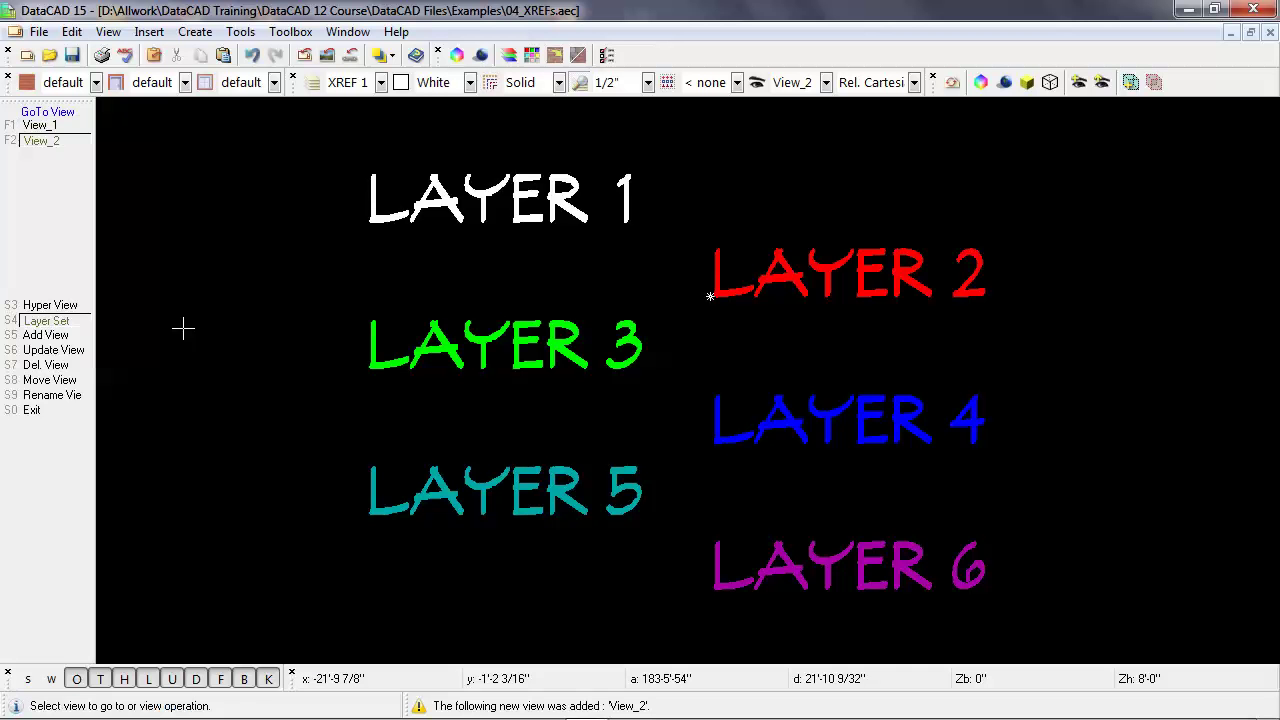
pyautogui.rightClick(214, 278)
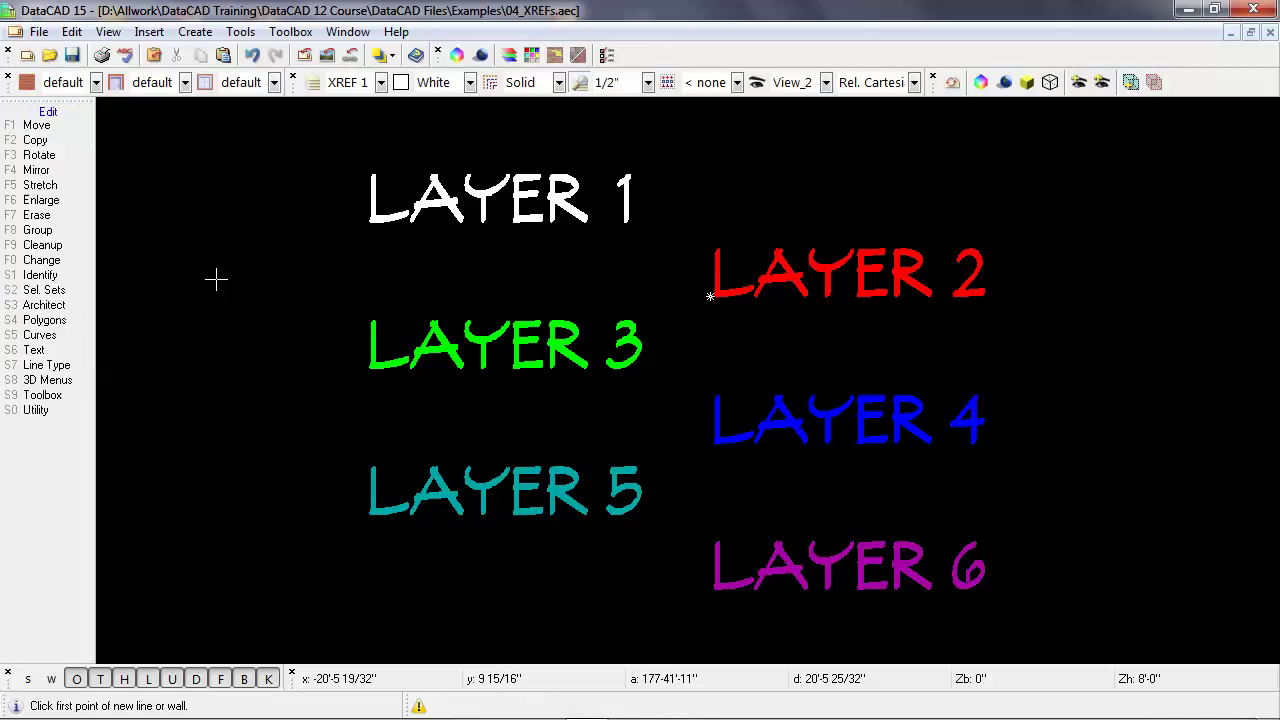
pyautogui.press('Tab')
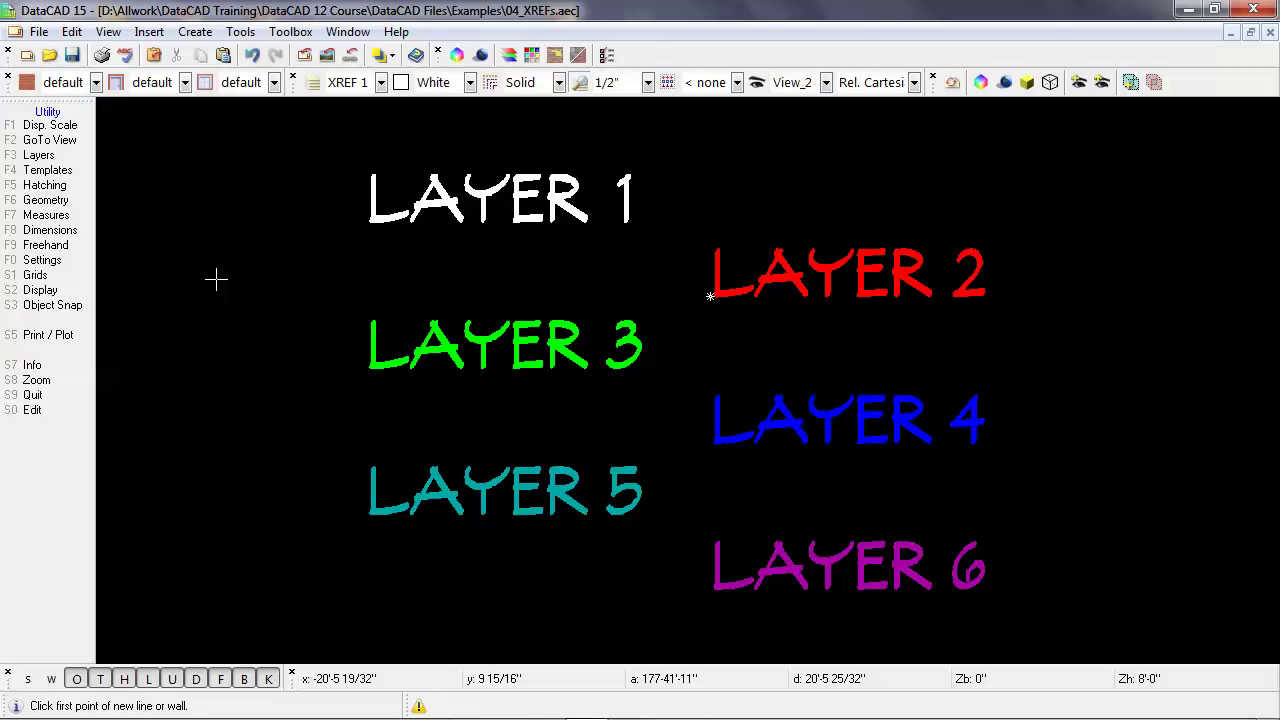
# Toggle native layers so Layers 2, 4, 6 show and 1, 3, 5 are hidden
pyautogui.press('F3')
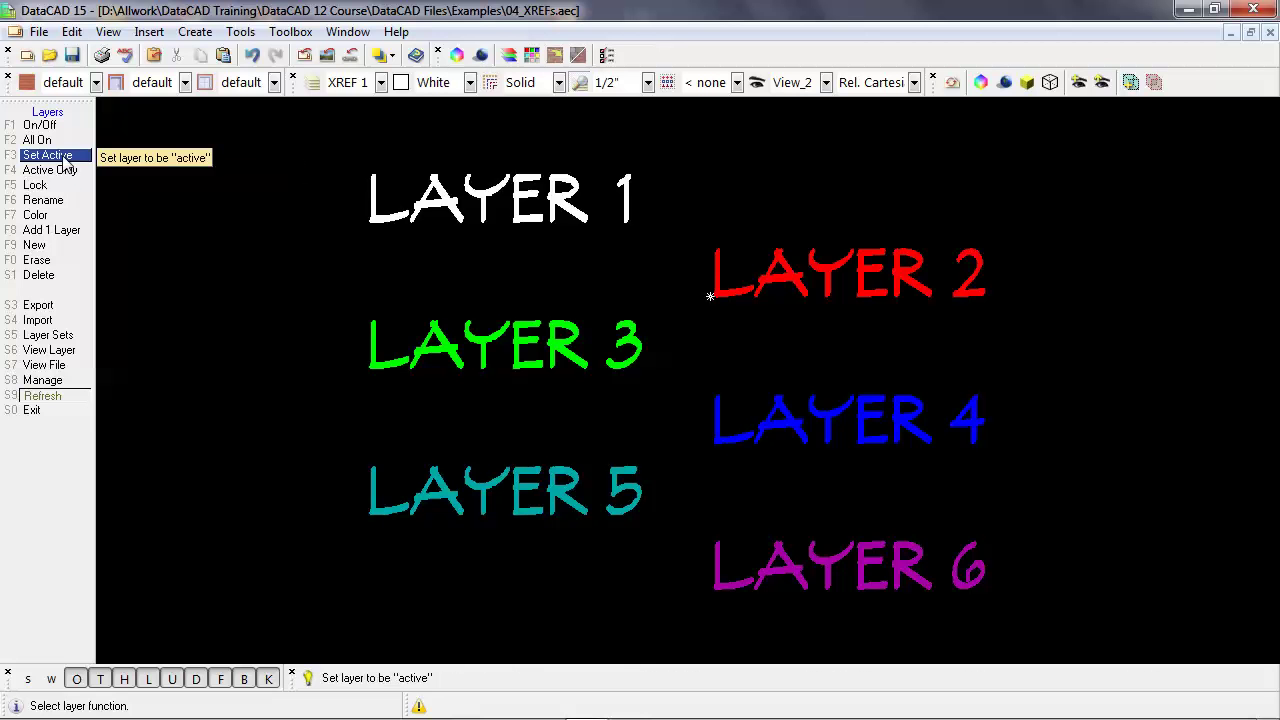
pyautogui.click(45, 125)
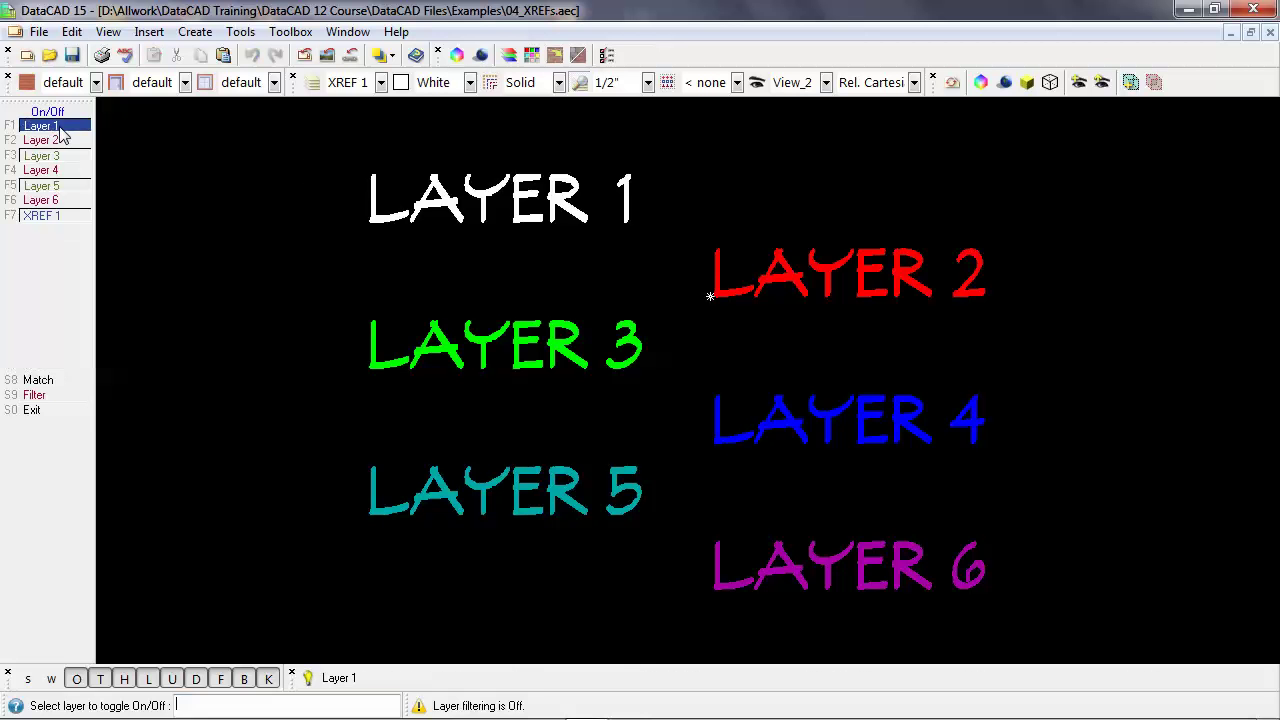
pyautogui.click(70, 126)
pyautogui.click(70, 140)
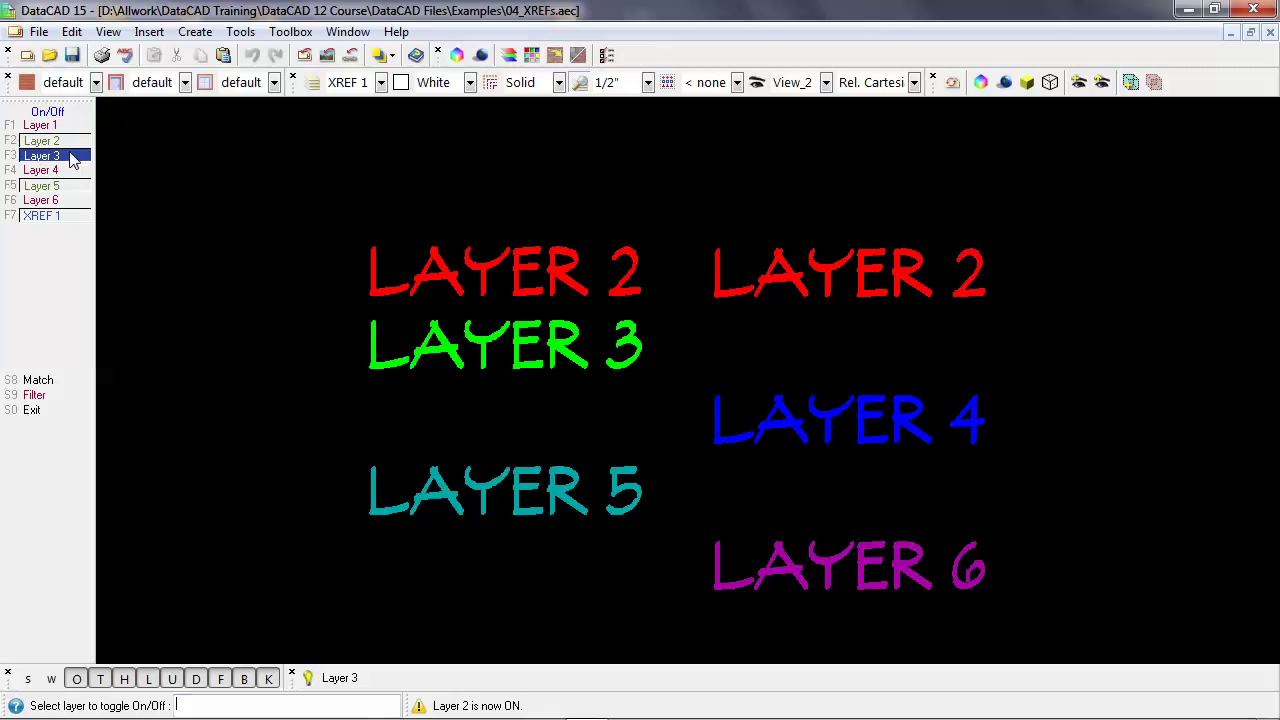
pyautogui.click(70, 155)
pyautogui.click(70, 170)
pyautogui.click(70, 186)
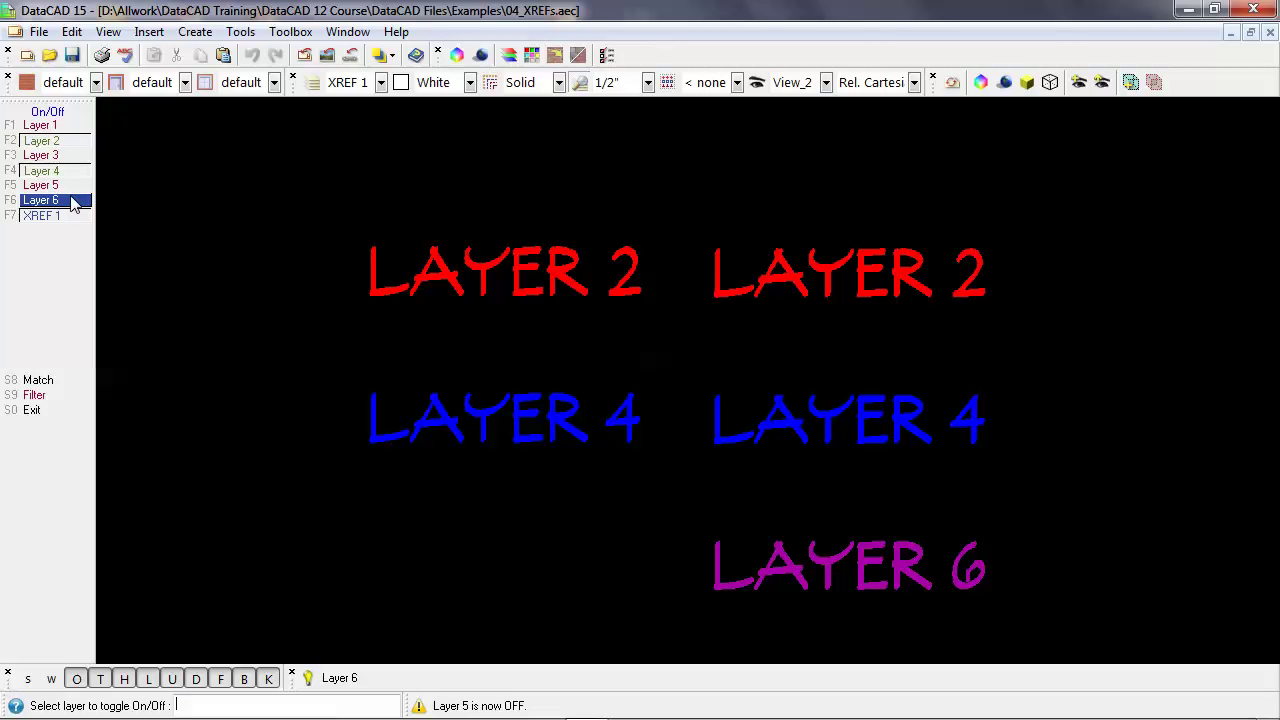
pyautogui.click(70, 200)
pyautogui.rightClick(145, 252)
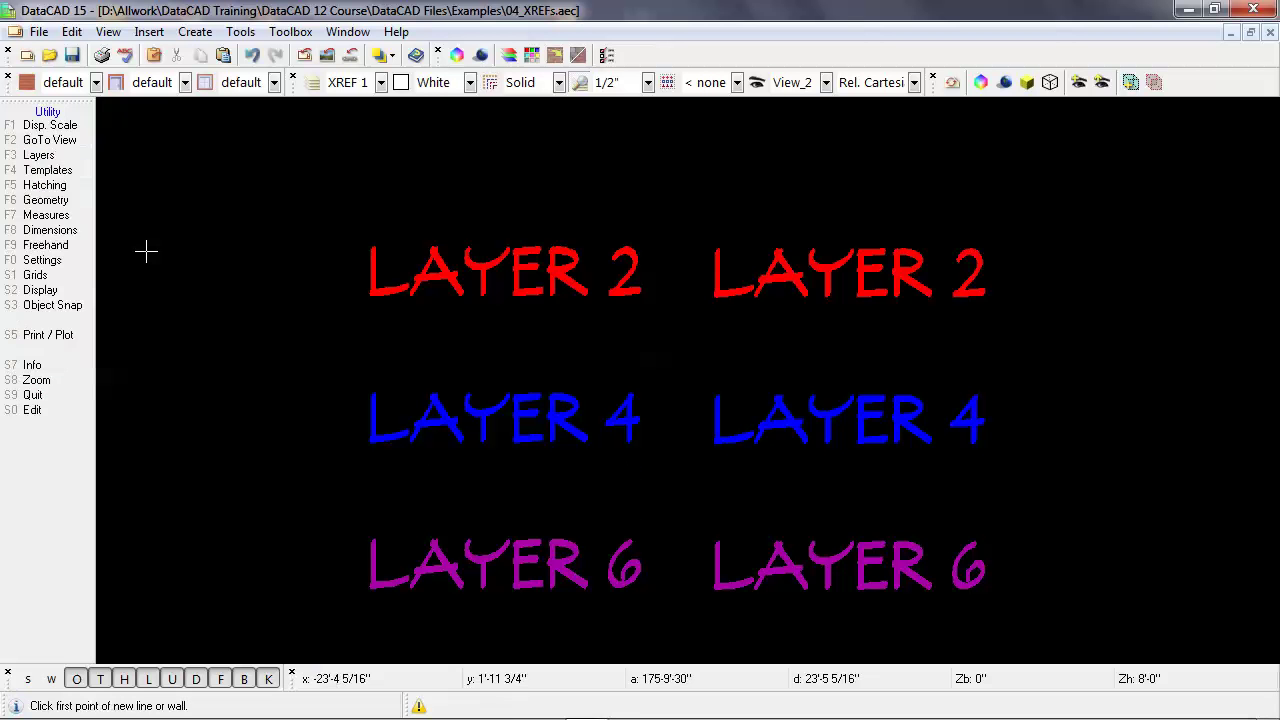
# In the Reference File Manager, check XREF Layers 1, 3, 5 and uncheck 2, 4, 6
pyautogui.doubleClick(710, 296)
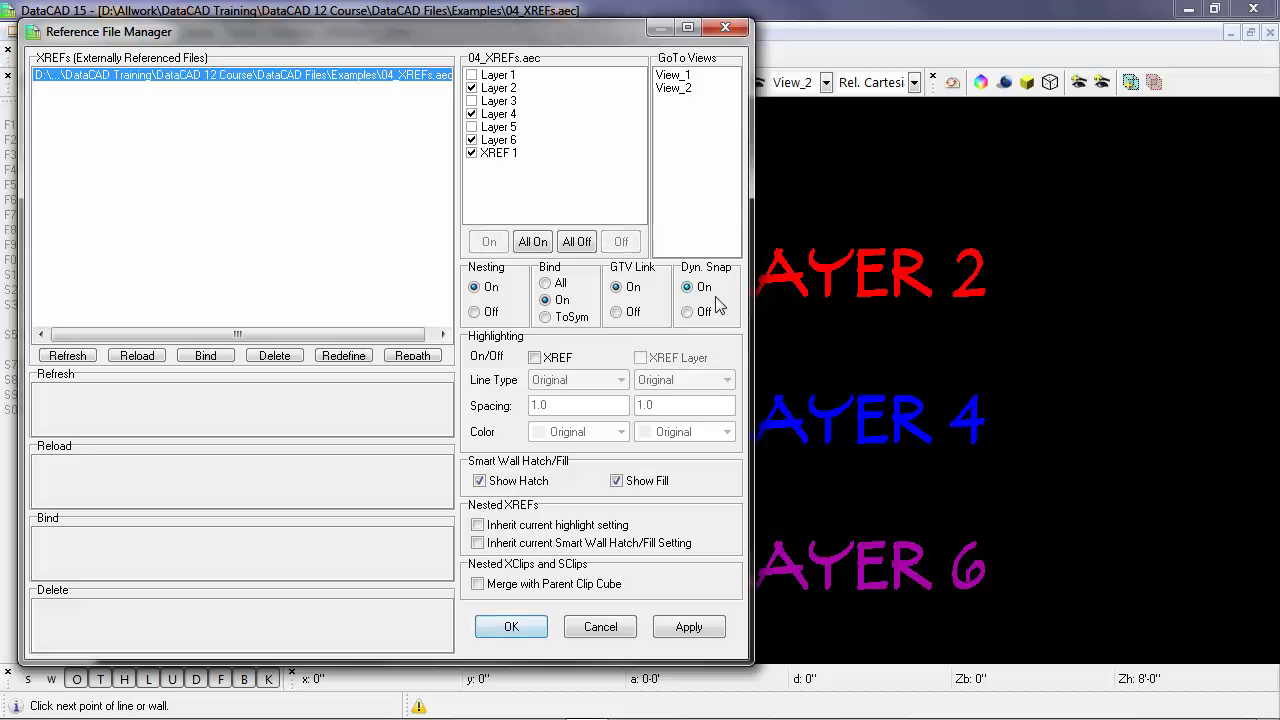
pyautogui.click(471, 75)
pyautogui.click(471, 88)
pyautogui.click(471, 101)
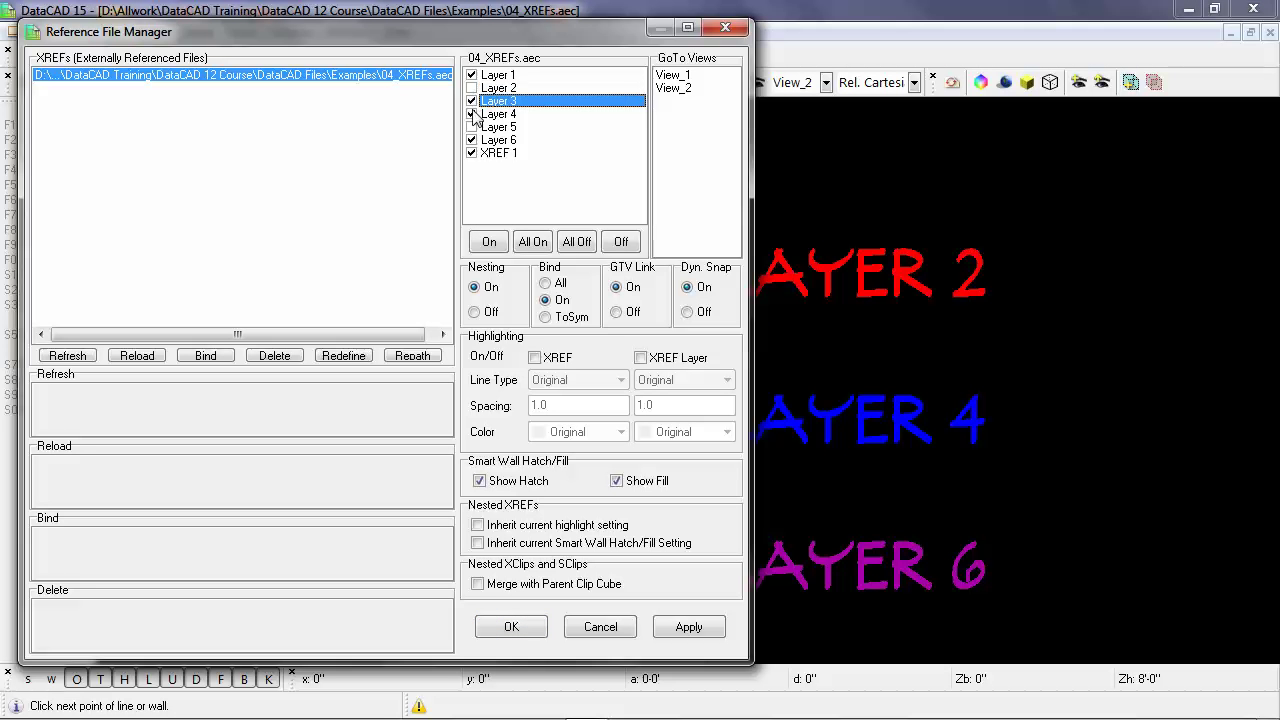
pyautogui.click(471, 114)
pyautogui.click(471, 127)
pyautogui.click(471, 140)
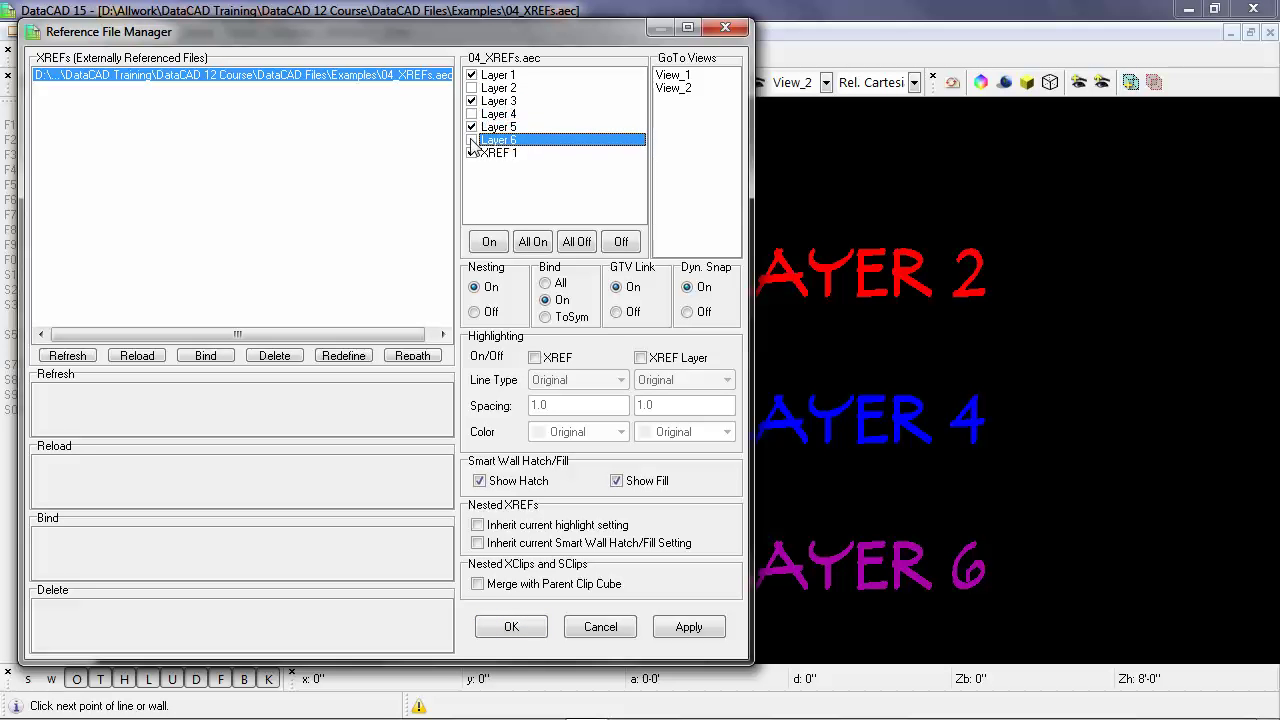
pyautogui.click(512, 628)
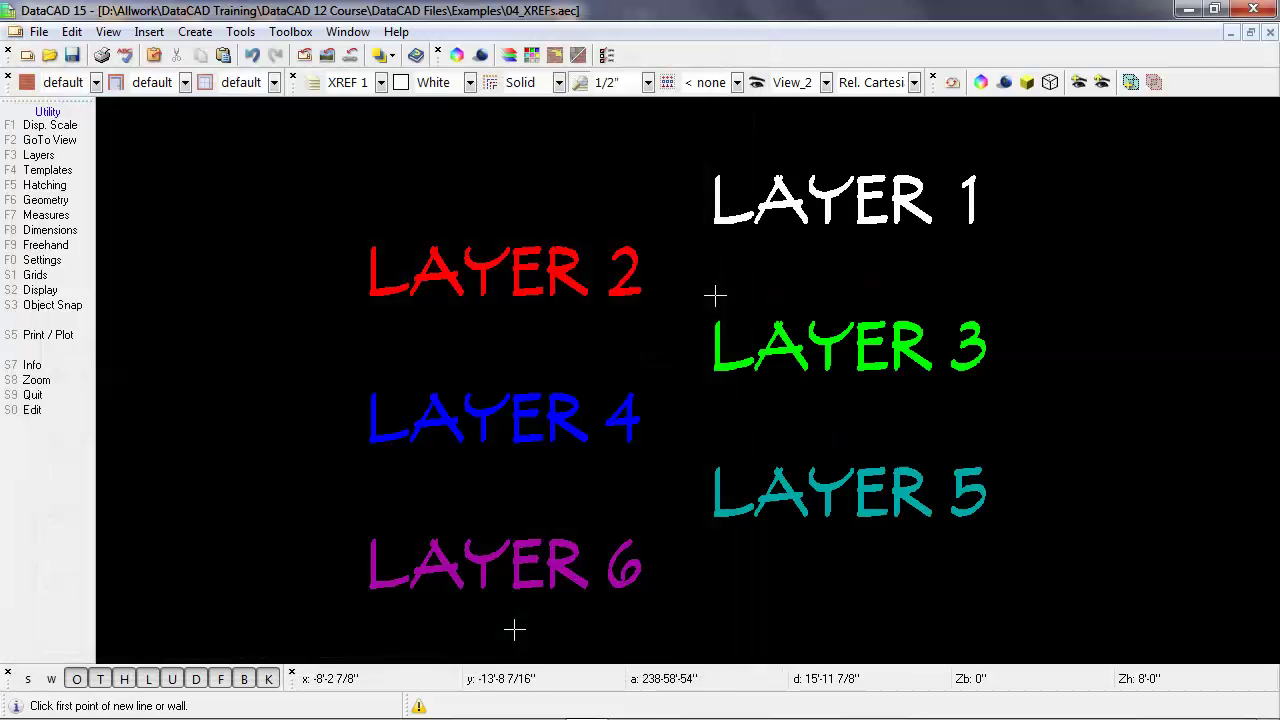
# Save the swapped layer state as View_3, then recall View_1
pyautogui.rightClick(220, 275)
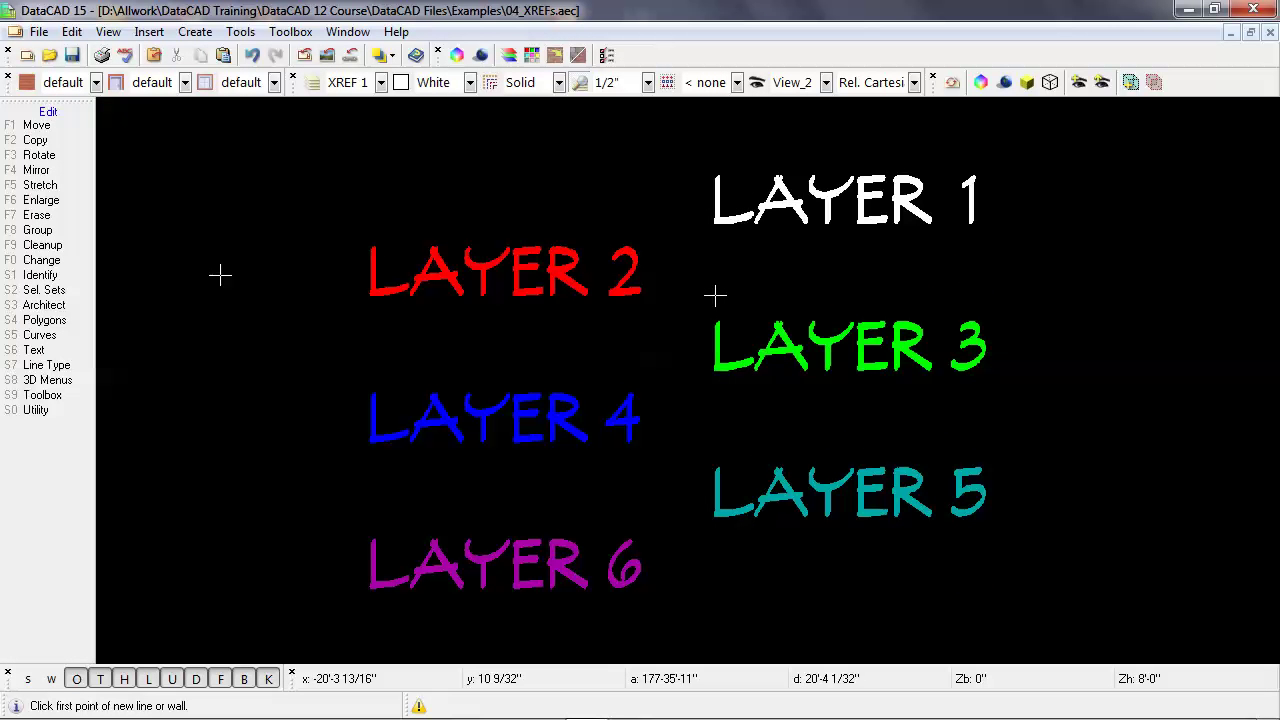
pyautogui.hotkey('shift', 'v')
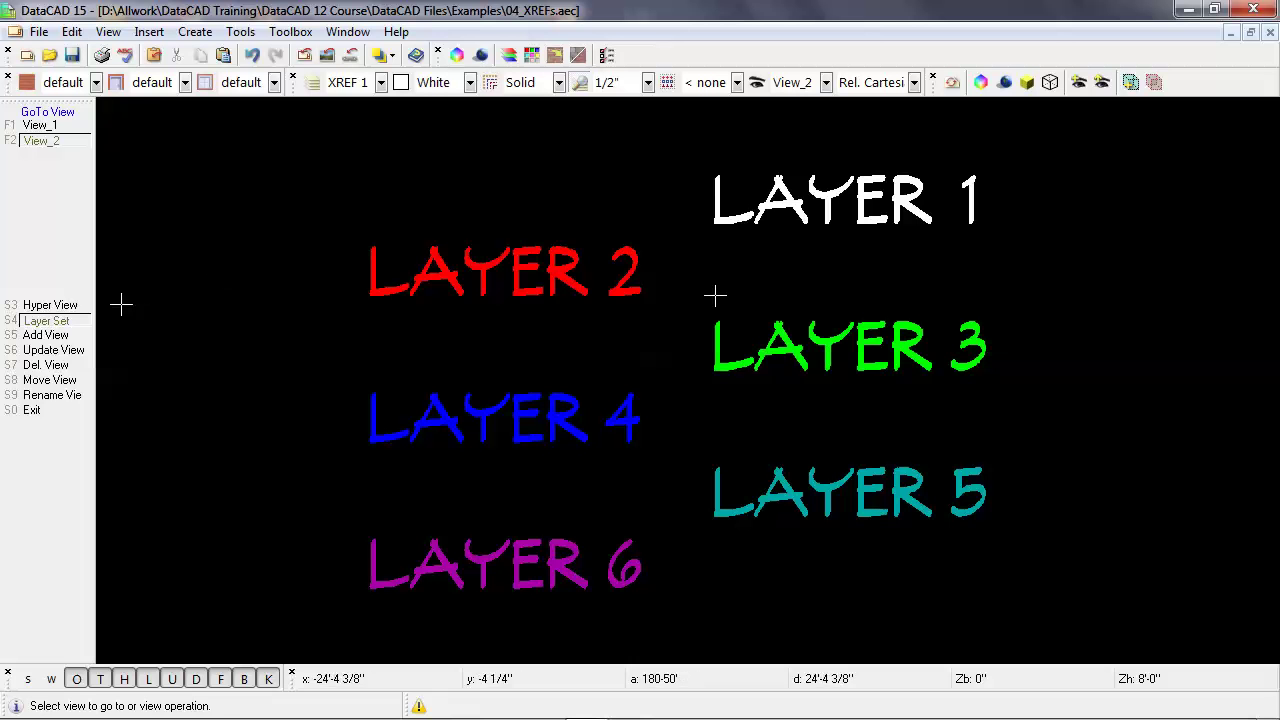
pyautogui.click(50, 335)
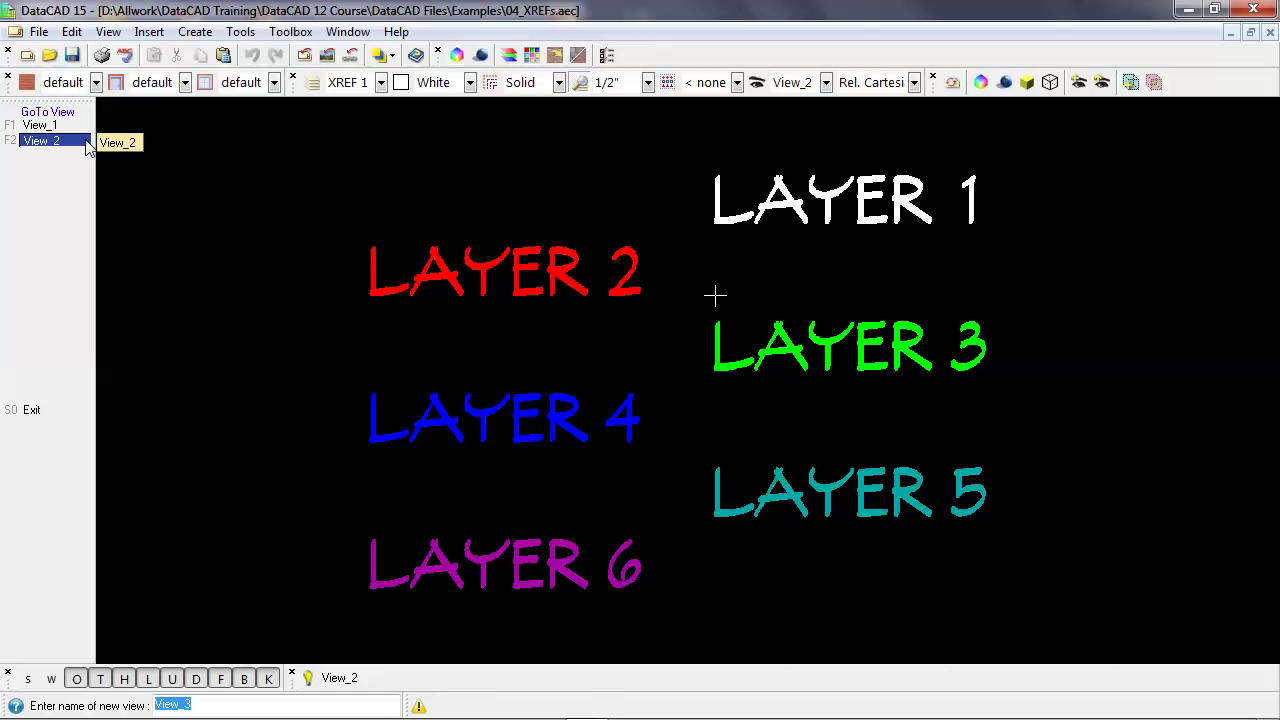
pyautogui.press('Return')
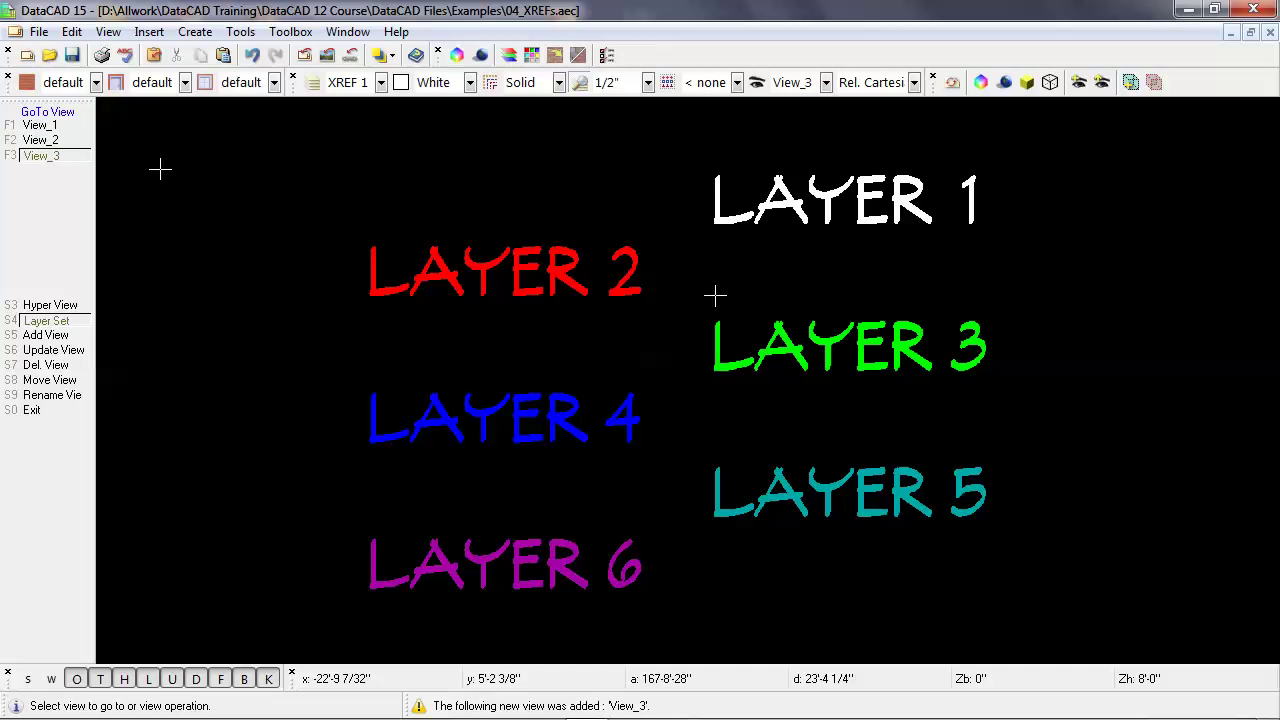
pyautogui.click(80, 127)
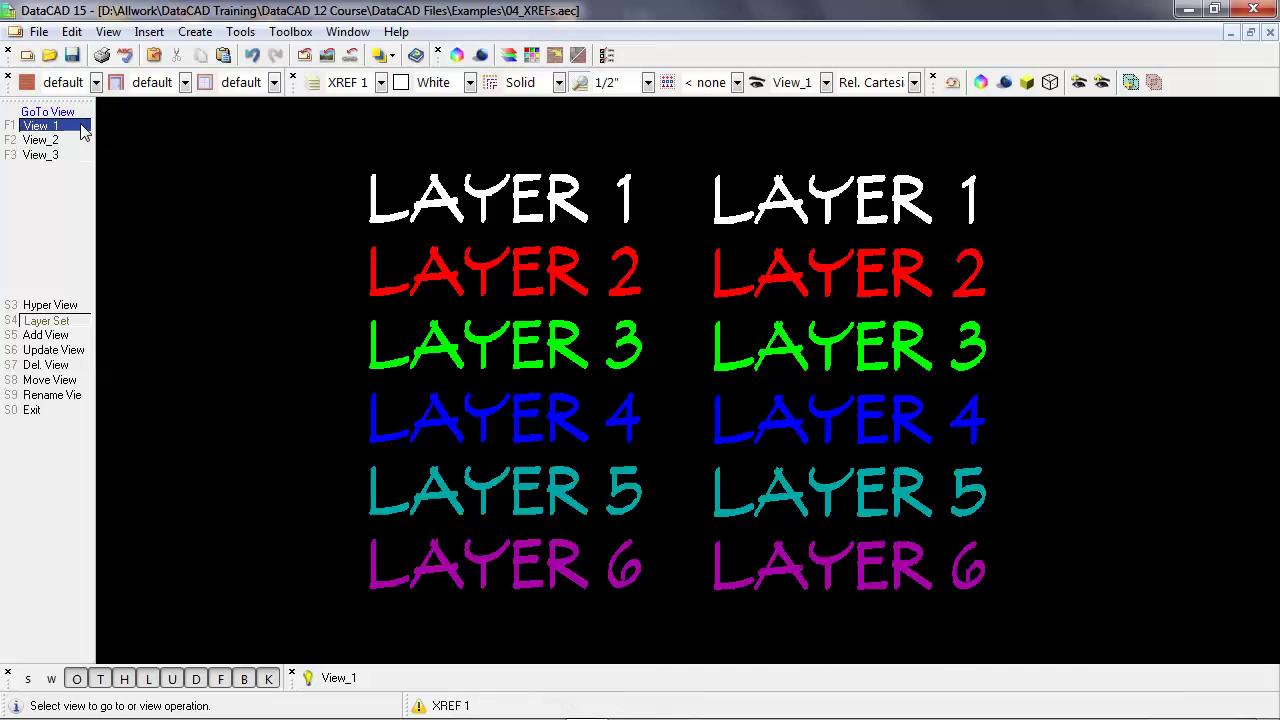
# Alternate between View_2 and View_3 twice, finishing on View_3's native LAYER 2, 4, 6 beside XREF 1, 3, 5
pyautogui.click(72, 143)
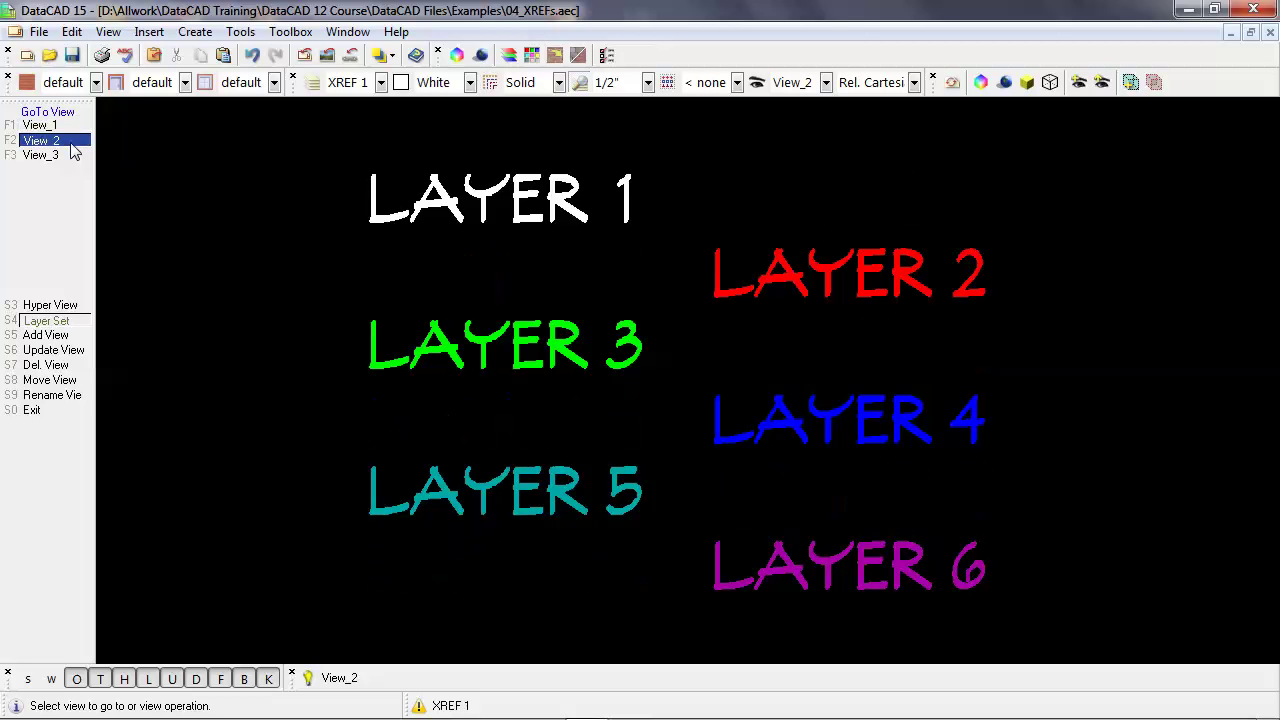
pyautogui.click(72, 157)
pyautogui.click(68, 142)
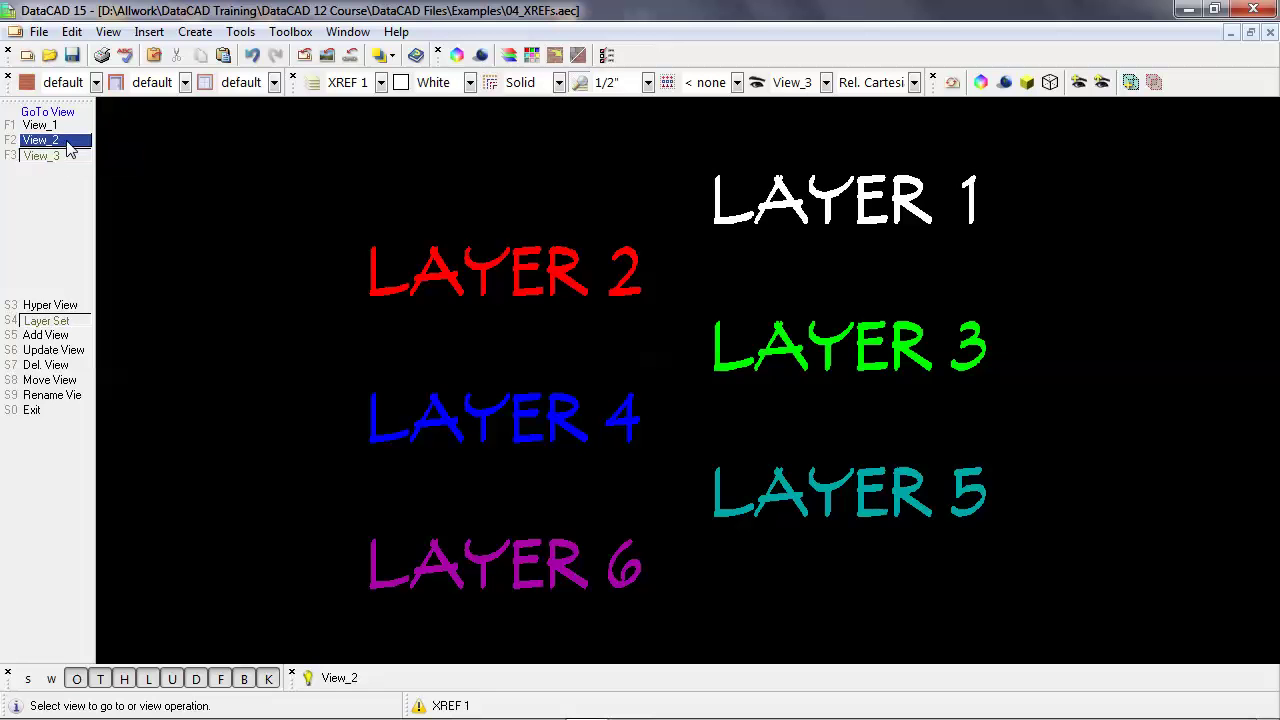
pyautogui.click(68, 157)
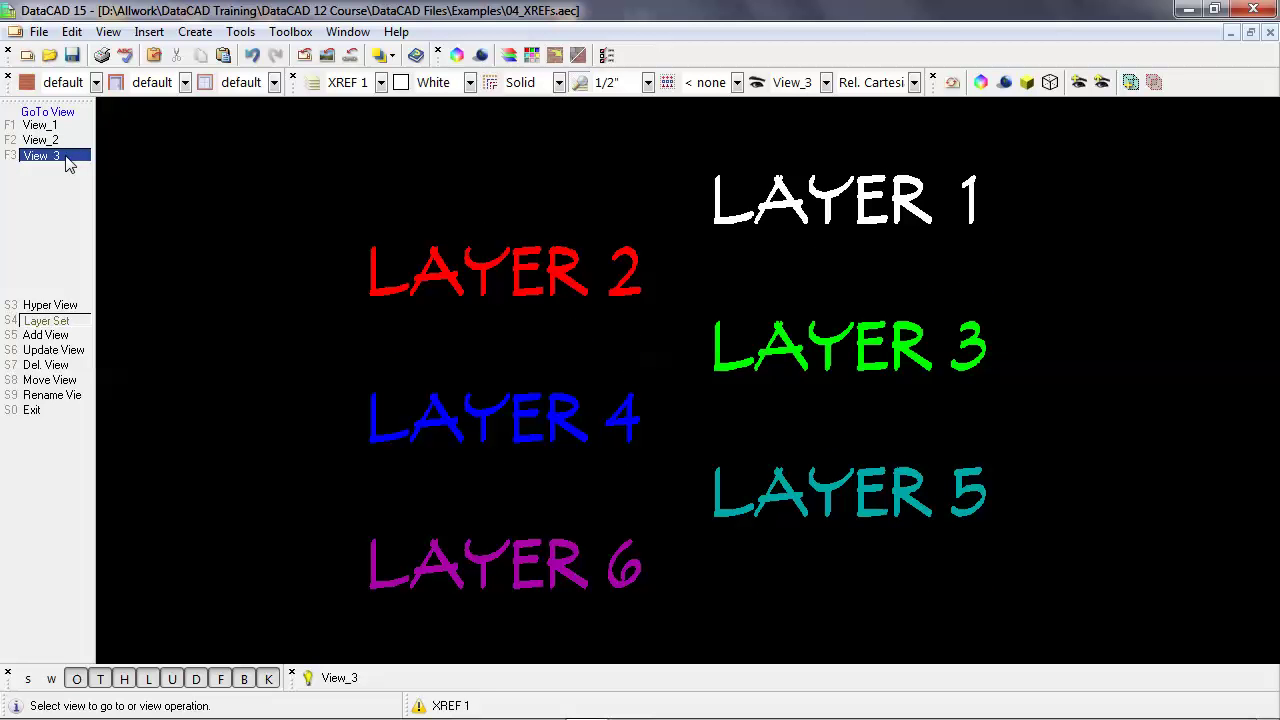